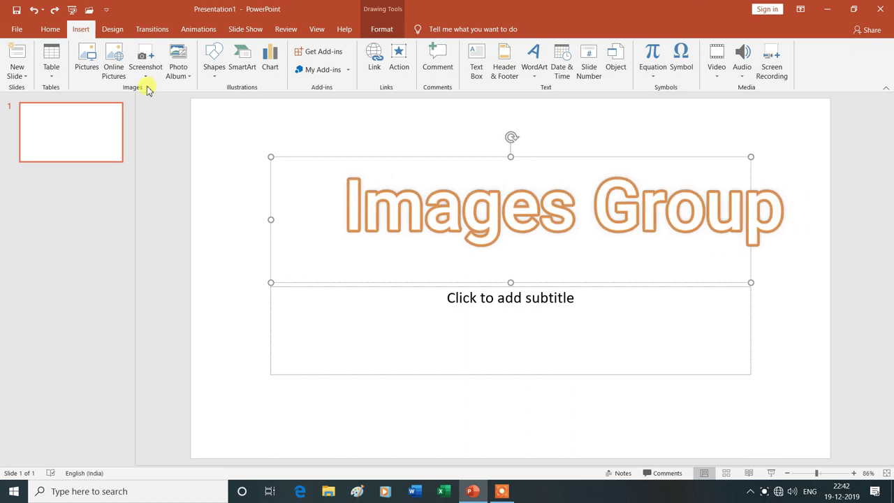
Step: Add slide 2 with the Blank layout from the Insert tab's New Slide menu
{"action": "left_click", "coordinate": [88, 61]}
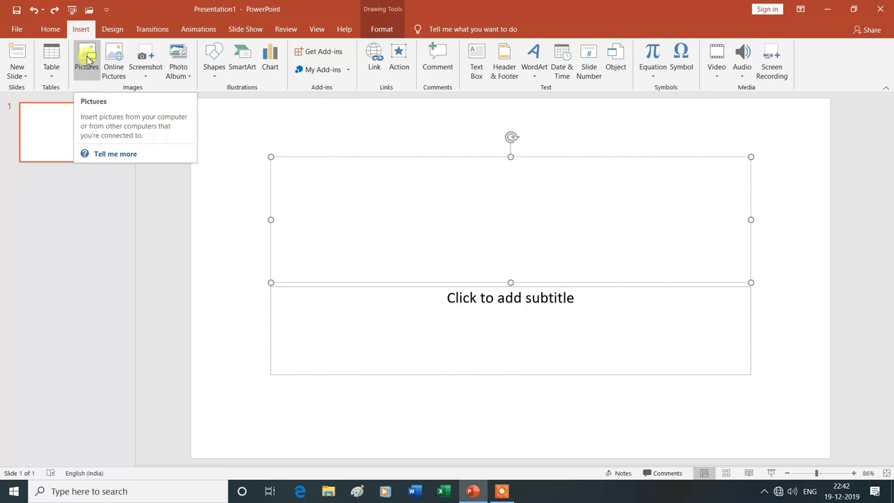
{"action": "left_click", "coordinate": [28, 77]}
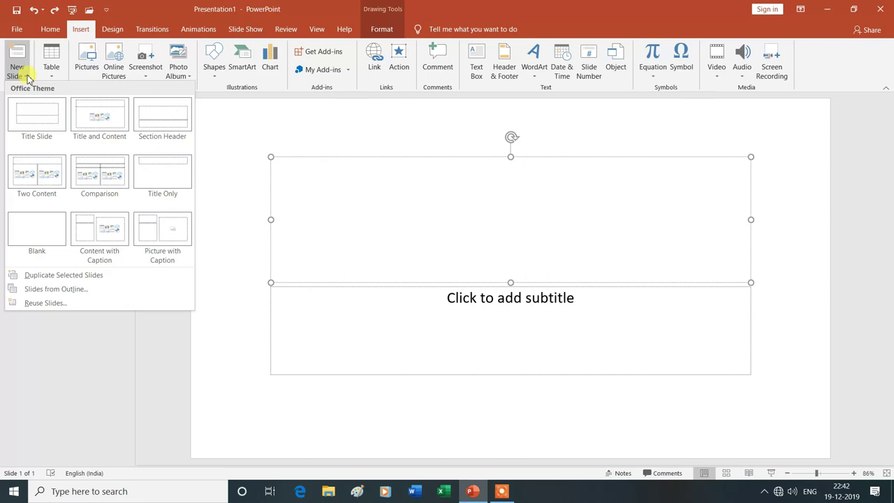
{"action": "left_click", "coordinate": [40, 235]}
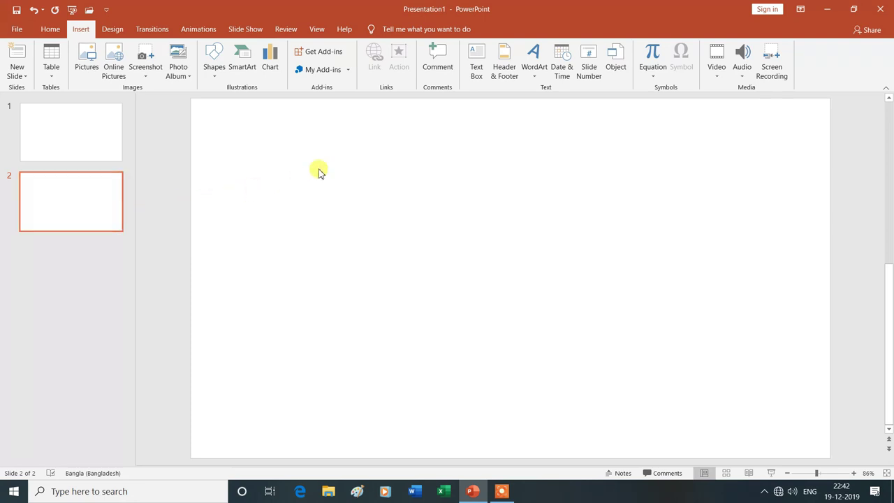
Step: Insert the picture 'images (7)' from the Download images folder onto slide 2
{"action": "left_click", "coordinate": [87, 60]}
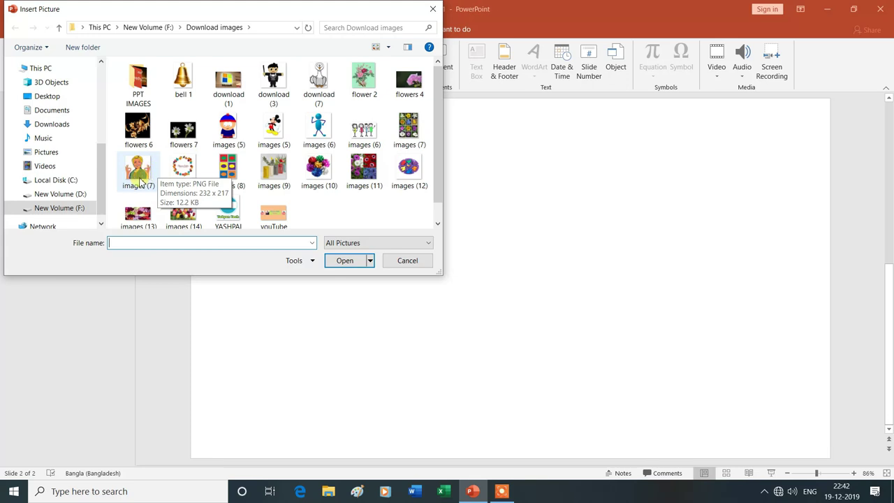
{"action": "left_click", "coordinate": [141, 181]}
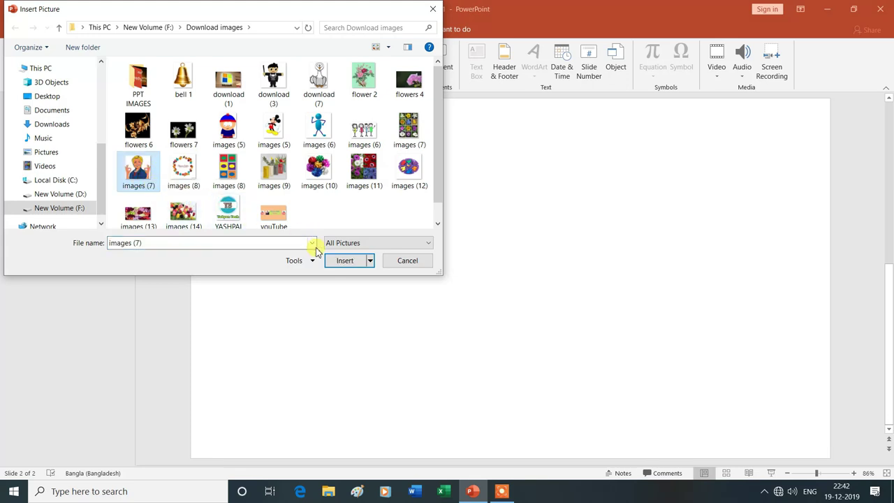
{"action": "left_click", "coordinate": [345, 260]}
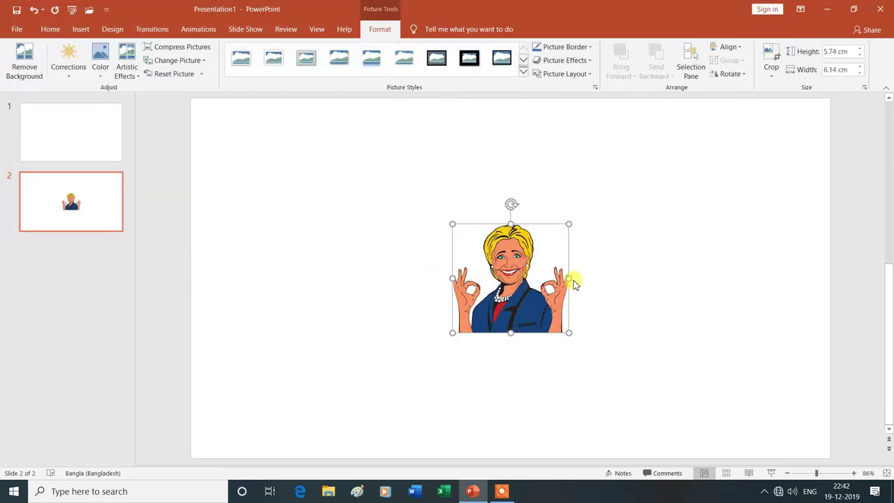
Step: Stretch the cartoon picture on all sides to about 13.71 cm high by 20.44 cm wide
{"action": "left_click_drag", "start_coordinate": [569, 278], "coordinate": [688, 278]}
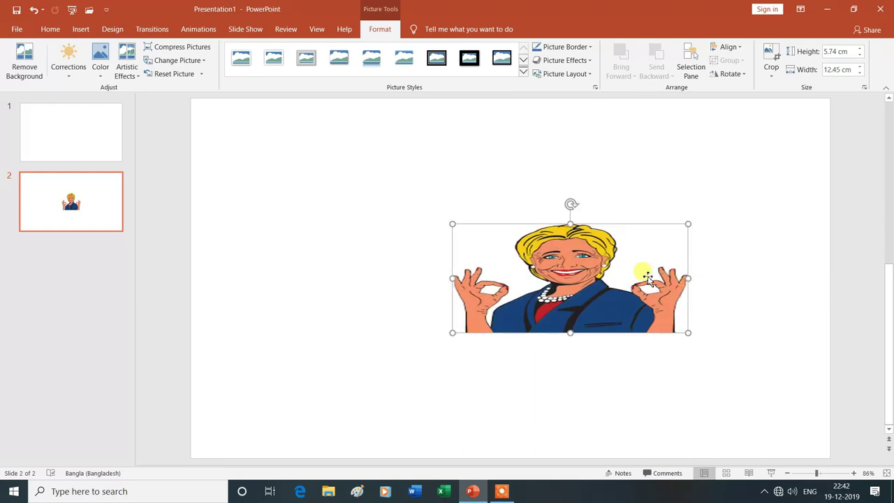
{"action": "left_click_drag", "start_coordinate": [571, 224], "coordinate": [570, 138]}
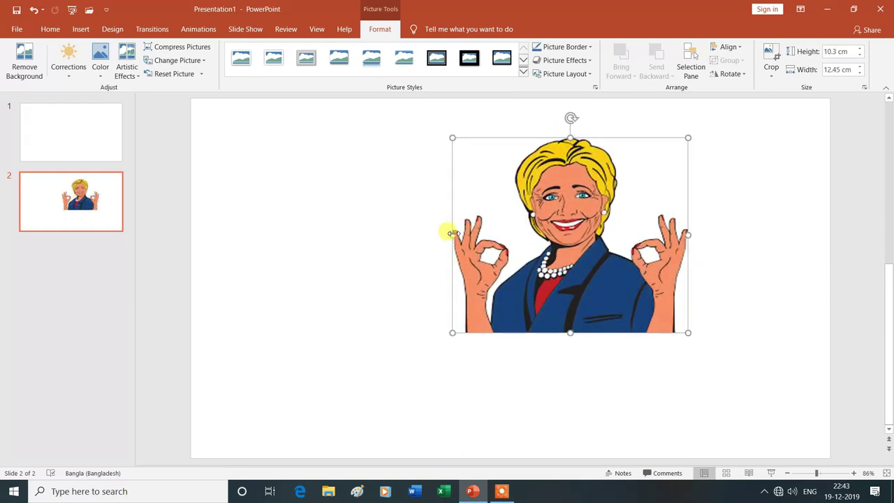
{"action": "left_click_drag", "start_coordinate": [452, 235], "coordinate": [347, 236]}
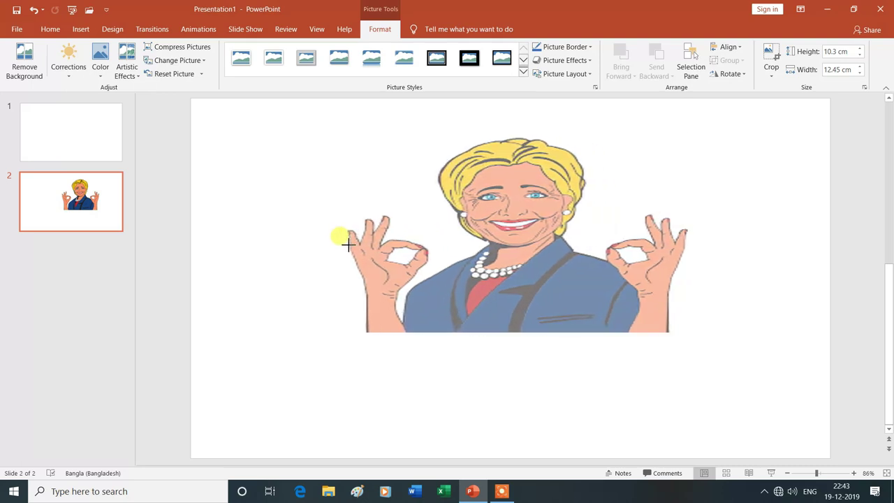
{"action": "left_click_drag", "start_coordinate": [517, 340], "coordinate": [516, 396]}
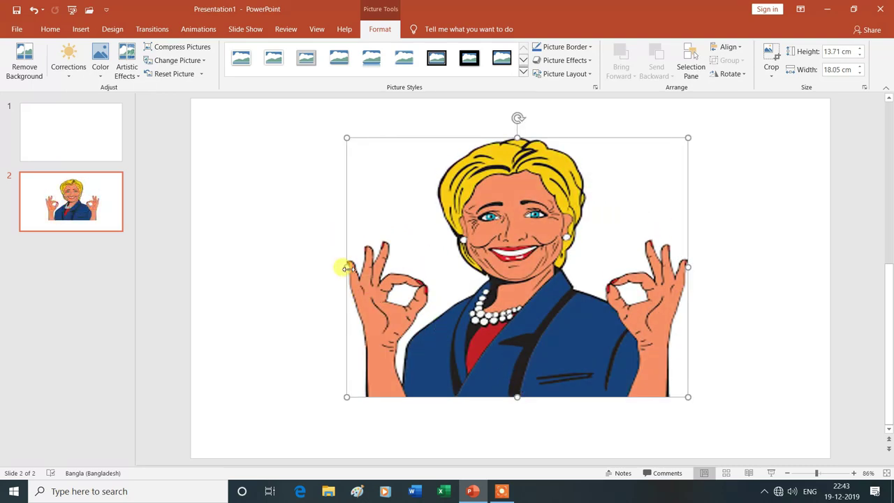
{"action": "left_click_drag", "start_coordinate": [347, 267], "coordinate": [302, 267]}
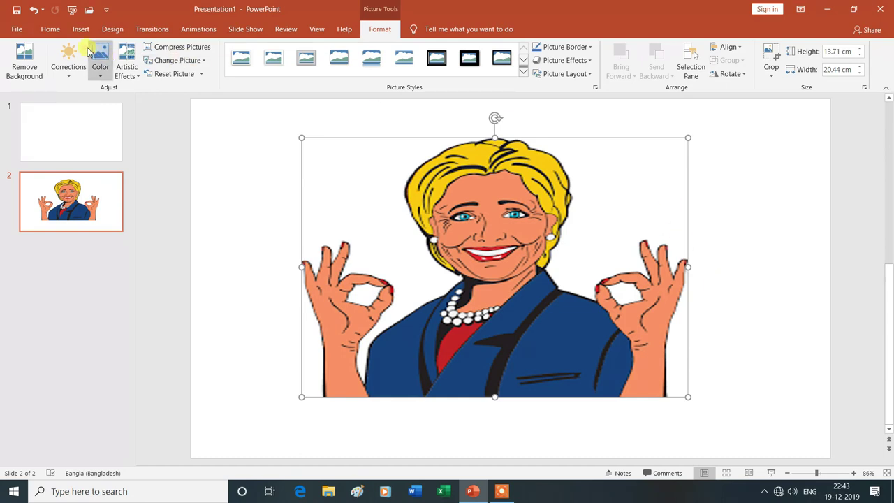
{"action": "left_click", "coordinate": [81, 32]}
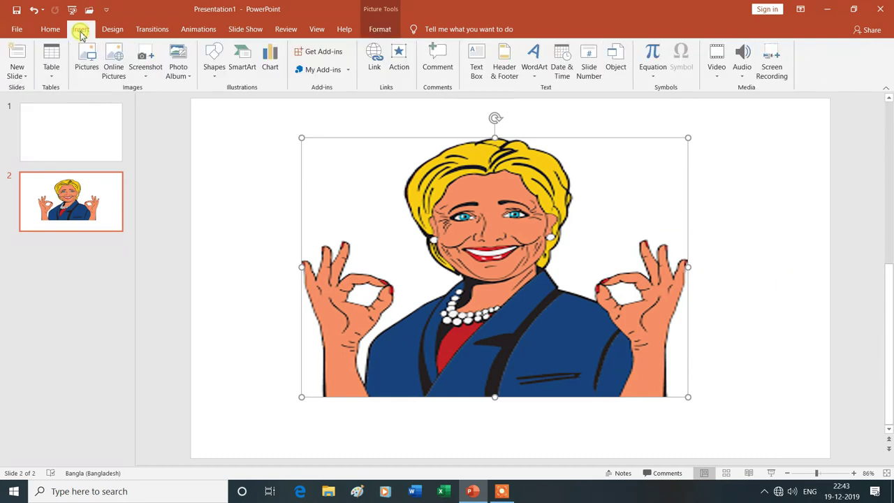
Step: Add blank slide 3 with Ctrl+M and run an Online Pictures search for 'FLOWER'
{"action": "key", "text": "ctrl+m"}
{"action": "left_click", "coordinate": [117, 61]}
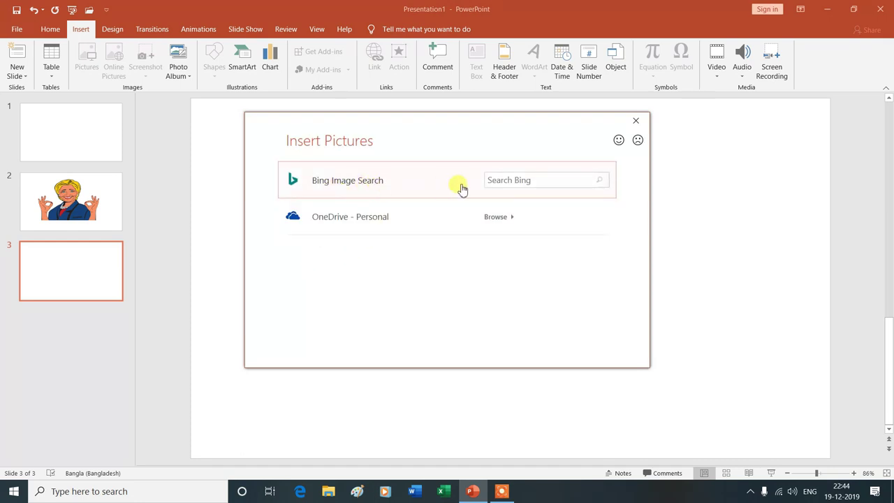
{"action": "left_click", "coordinate": [552, 181]}
{"action": "type", "text": "FLOWER"}
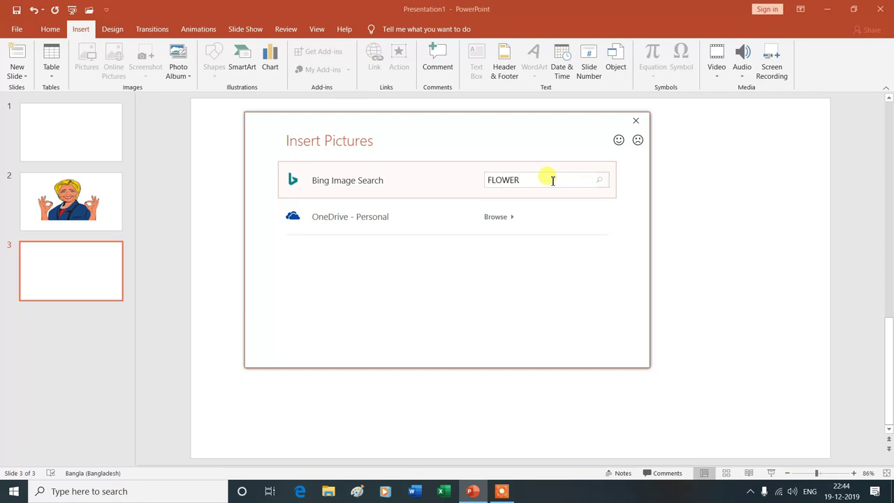
{"action": "key", "text": "Return"}
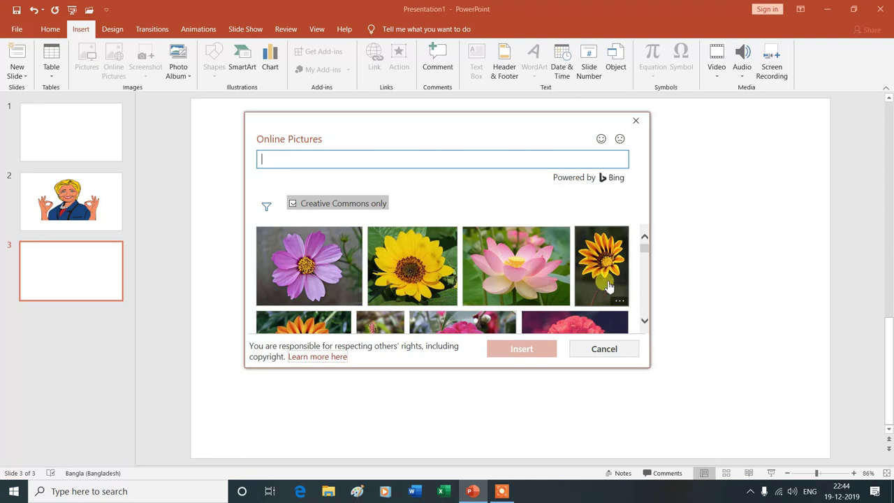
Step: Scroll the FLOWER results and insert the yellow-and-pink hibiscus photo onto slide 3
{"action": "left_click", "coordinate": [646, 323]}
{"action": "left_click", "coordinate": [646, 323]}
{"action": "left_click", "coordinate": [646, 323]}
{"action": "left_click", "coordinate": [646, 324]}
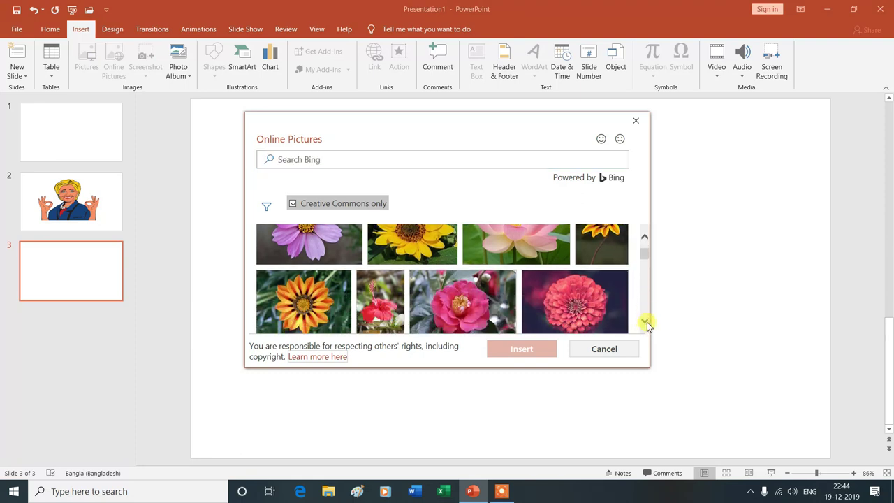
{"action": "left_click", "coordinate": [646, 324]}
{"action": "left_click", "coordinate": [646, 323]}
{"action": "left_click", "coordinate": [646, 323]}
{"action": "left_click", "coordinate": [646, 323]}
{"action": "left_click", "coordinate": [646, 323]}
{"action": "left_click", "coordinate": [646, 323]}
{"action": "left_click", "coordinate": [646, 323]}
{"action": "left_click", "coordinate": [647, 323]}
{"action": "left_click", "coordinate": [646, 323]}
{"action": "left_click", "coordinate": [646, 323]}
{"action": "left_click", "coordinate": [646, 323]}
{"action": "left_click", "coordinate": [646, 324]}
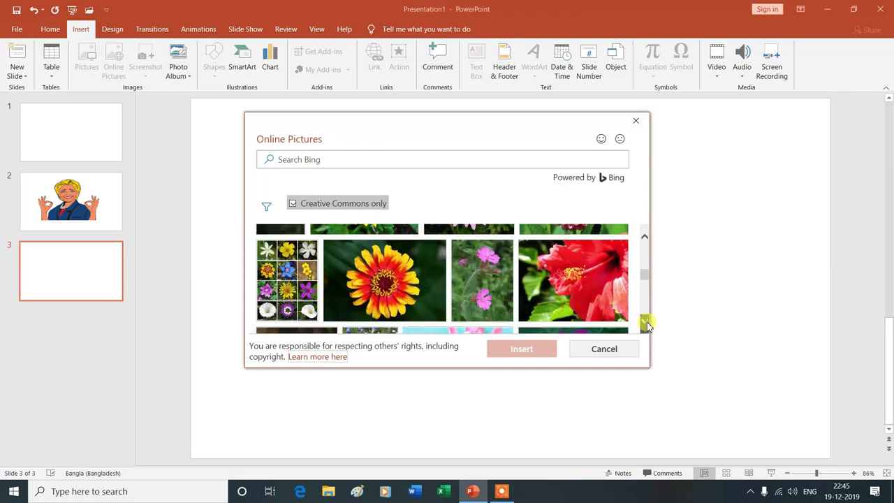
{"action": "left_click", "coordinate": [646, 324]}
{"action": "left_click", "coordinate": [646, 324]}
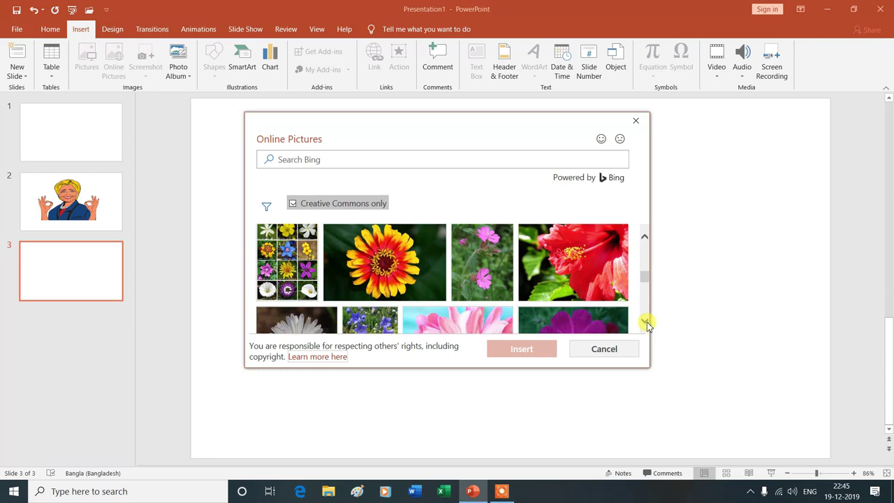
{"action": "left_click", "coordinate": [646, 324]}
{"action": "left_click", "coordinate": [646, 324]}
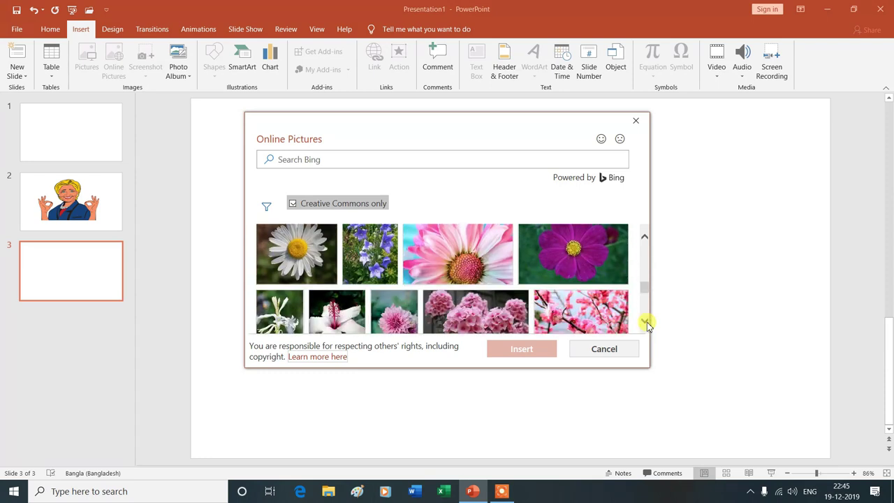
{"action": "left_click", "coordinate": [646, 323]}
{"action": "left_click", "coordinate": [646, 324]}
{"action": "left_click", "coordinate": [646, 324]}
{"action": "left_click", "coordinate": [646, 324]}
{"action": "left_click", "coordinate": [646, 323]}
{"action": "left_click", "coordinate": [646, 323]}
{"action": "left_click", "coordinate": [646, 323]}
{"action": "left_click", "coordinate": [646, 323]}
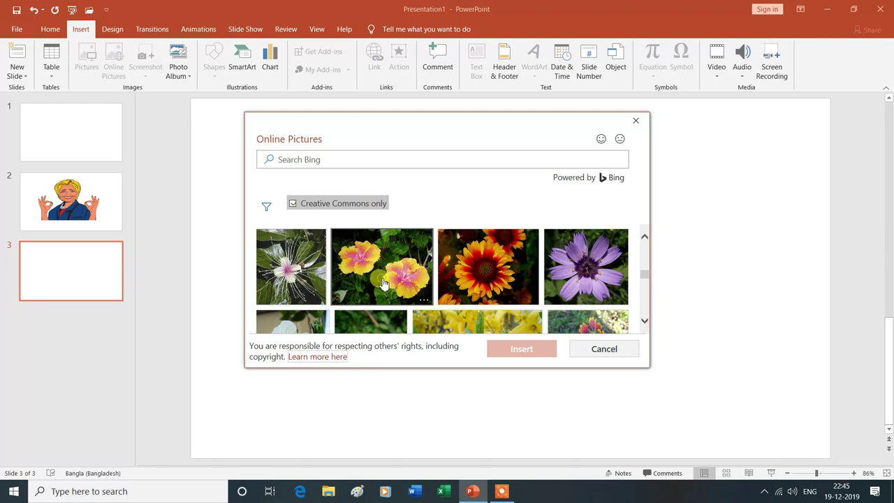
{"action": "left_click", "coordinate": [383, 283]}
{"action": "left_click", "coordinate": [522, 353]}
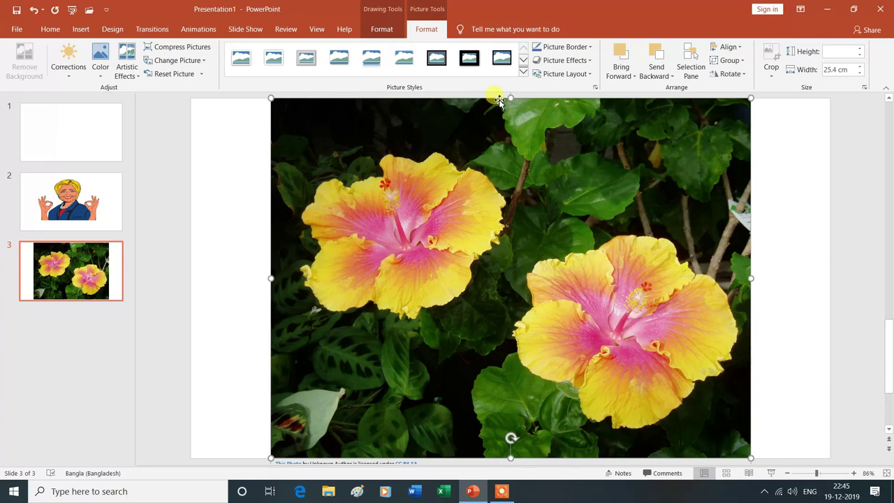
Step: Shorten the hibiscus photo, widen it to 25.75 cm, and move it up-left to fit the slide
{"action": "left_click_drag", "start_coordinate": [510, 96], "coordinate": [511, 158]}
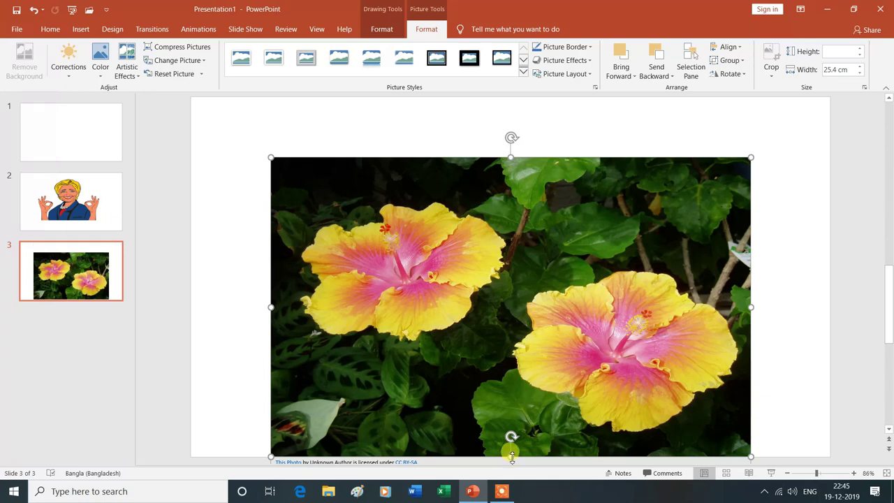
{"action": "left_click_drag", "start_coordinate": [512, 455], "coordinate": [505, 454]}
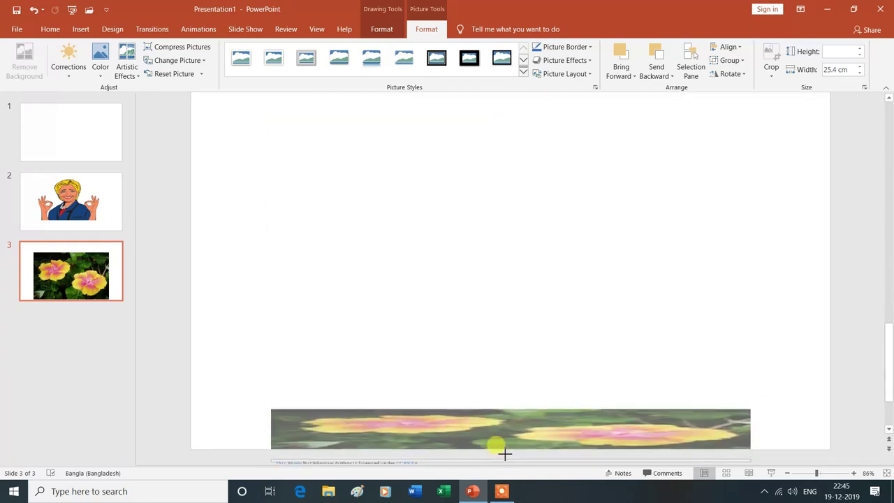
{"action": "left_click_drag", "start_coordinate": [505, 454], "coordinate": [510, 444]}
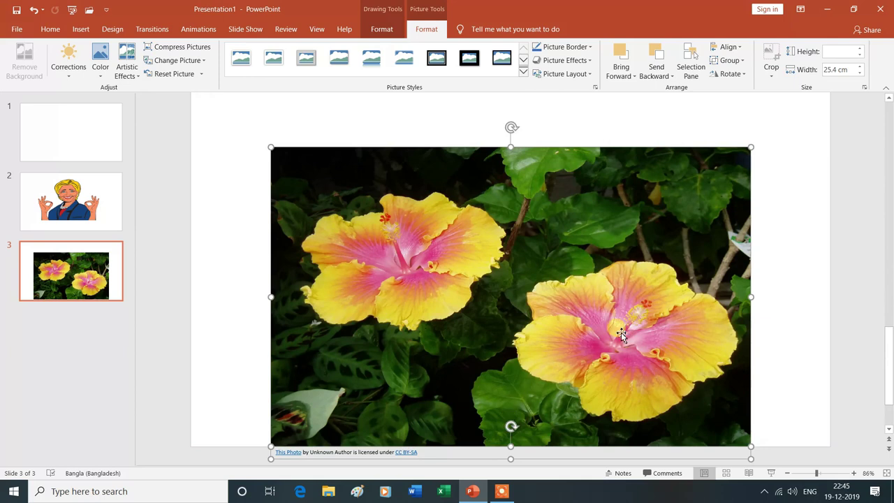
{"action": "left_click_drag", "start_coordinate": [748, 308], "coordinate": [759, 297]}
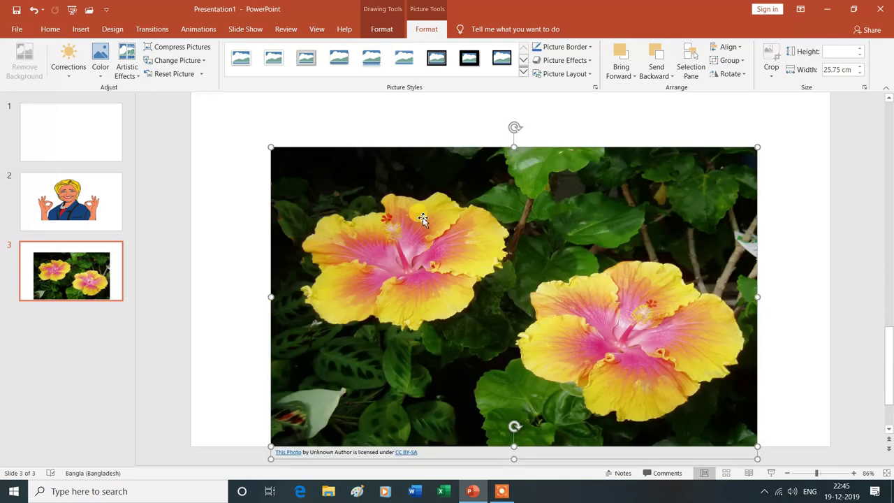
{"action": "mouse_move", "coordinate": [447, 187]}
{"action": "left_mouse_down"}
{"action": "mouse_move", "coordinate": [417, 156]}
{"action": "mouse_move", "coordinate": [416, 169]}
{"action": "left_mouse_up"}
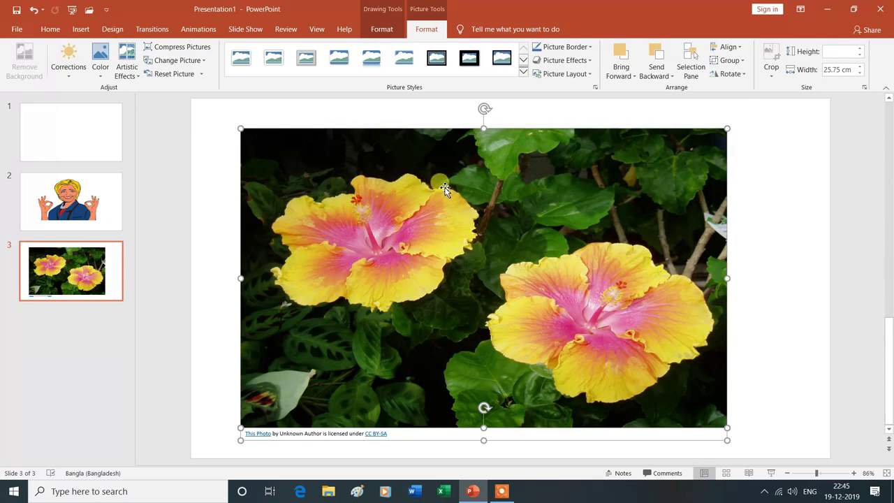
{"action": "left_click", "coordinate": [85, 29]}
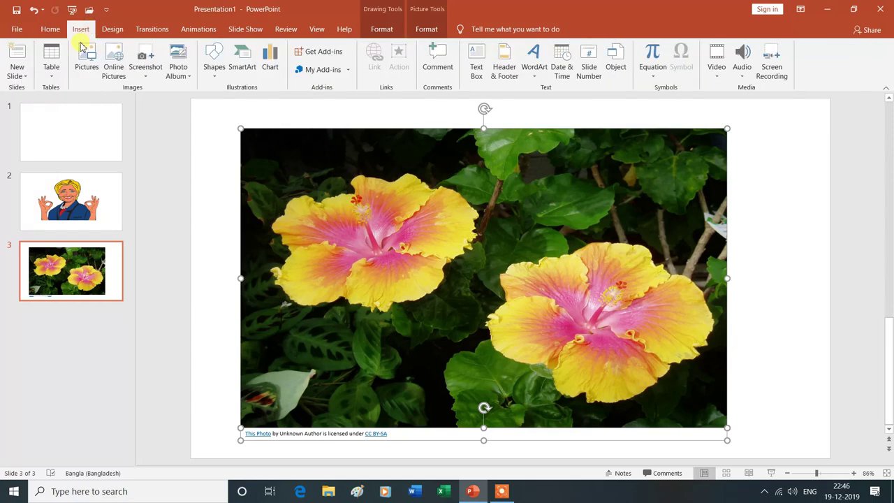
Step: Add blank slide 4 and start a Screen Clipping from the Screenshot menu
{"action": "left_click", "coordinate": [19, 74]}
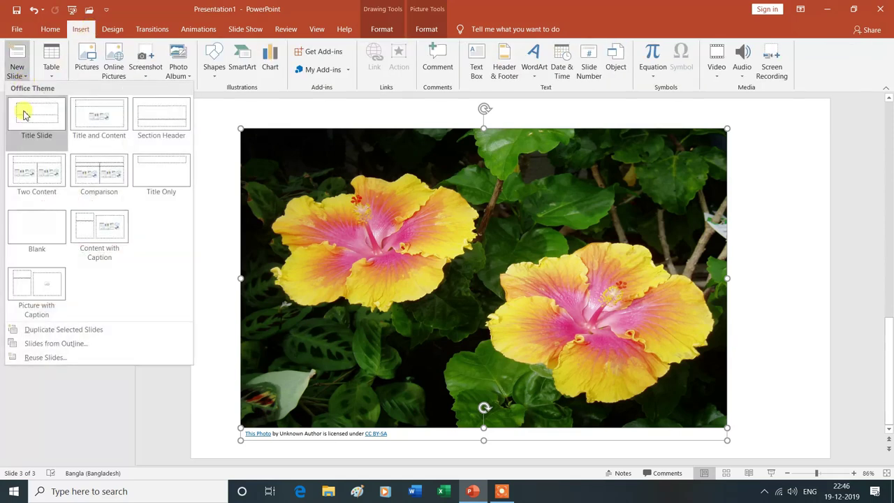
{"action": "left_click", "coordinate": [42, 235]}
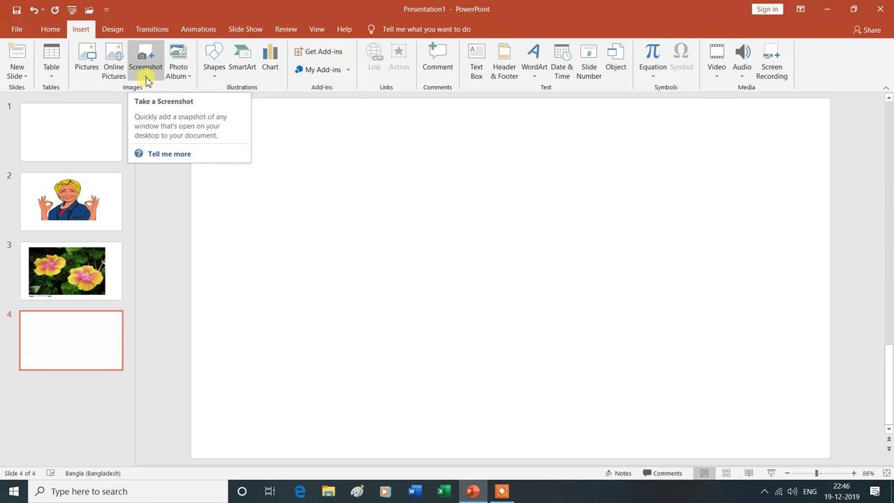
{"action": "left_click", "coordinate": [145, 77]}
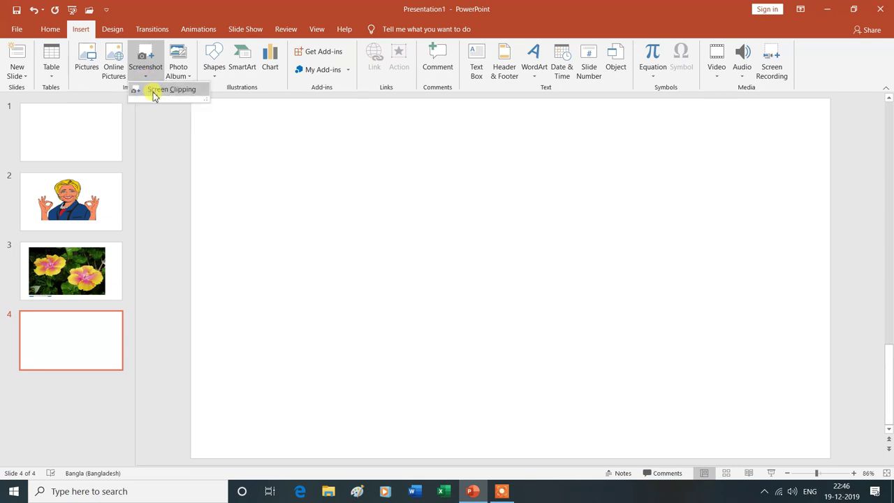
{"action": "left_click", "coordinate": [159, 92]}
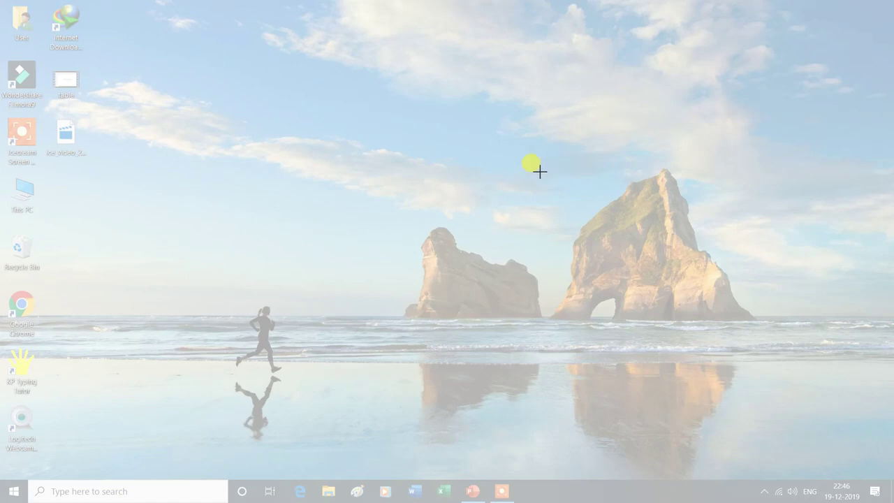
Step: Clip the desktop's rock arch and sea into slide 4 at 10.01 × 13.63 cm
{"action": "left_click_drag", "start_coordinate": [459, 165], "coordinate": [752, 387]}
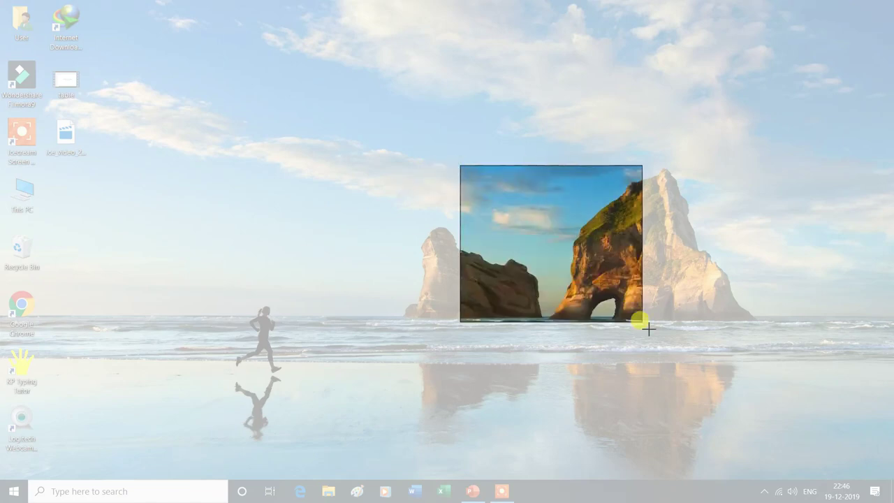
{"action": "left_click_drag", "start_coordinate": [753, 386], "coordinate": [760, 386]}
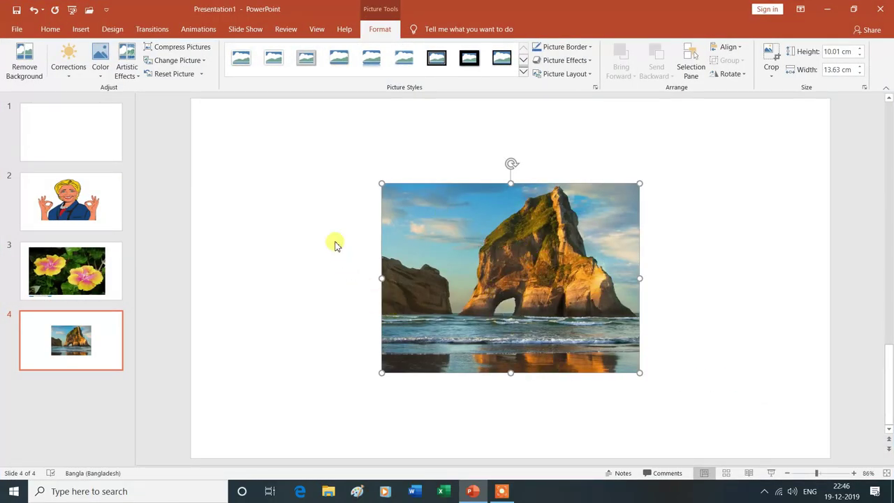
Step: Widen the rock-arch clipping on both sides to 18.08 cm, leaving it level
{"action": "left_click_drag", "start_coordinate": [639, 277], "coordinate": [685, 278]}
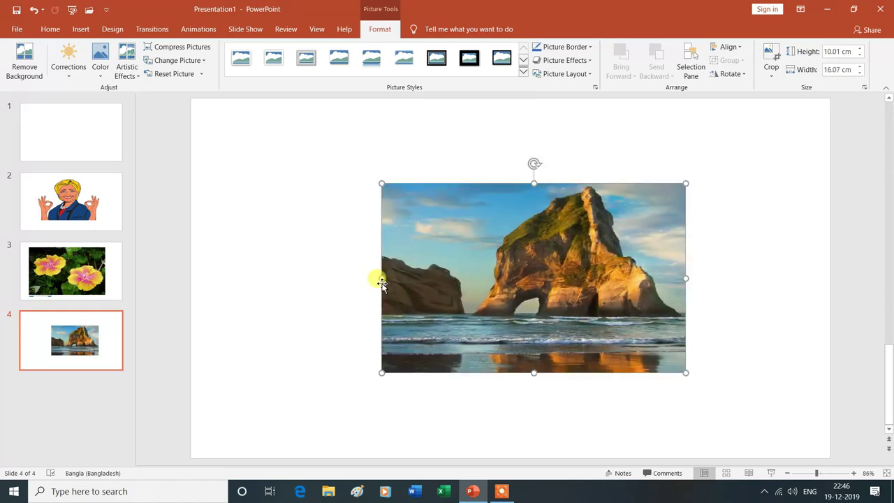
{"action": "left_click_drag", "start_coordinate": [381, 277], "coordinate": [343, 279]}
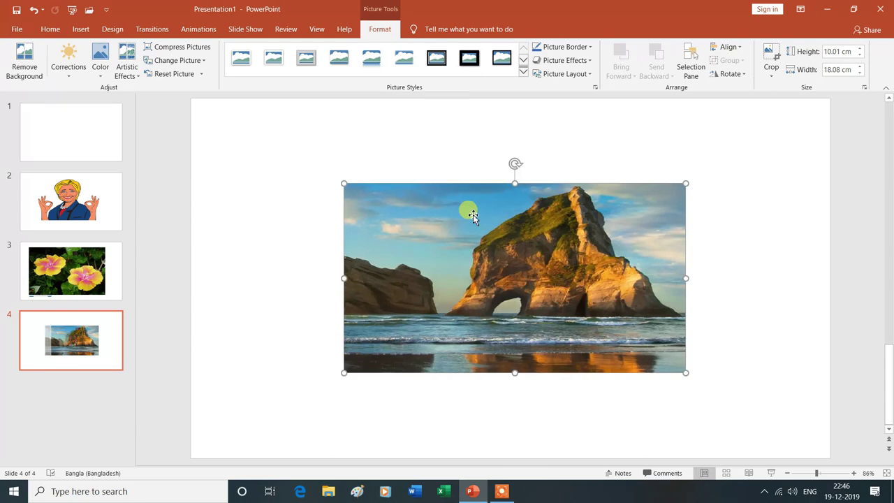
{"action": "mouse_move", "coordinate": [514, 165]}
{"action": "left_mouse_down"}
{"action": "mouse_move", "coordinate": [424, 340]}
{"action": "mouse_move", "coordinate": [517, 182]}
{"action": "left_mouse_up"}
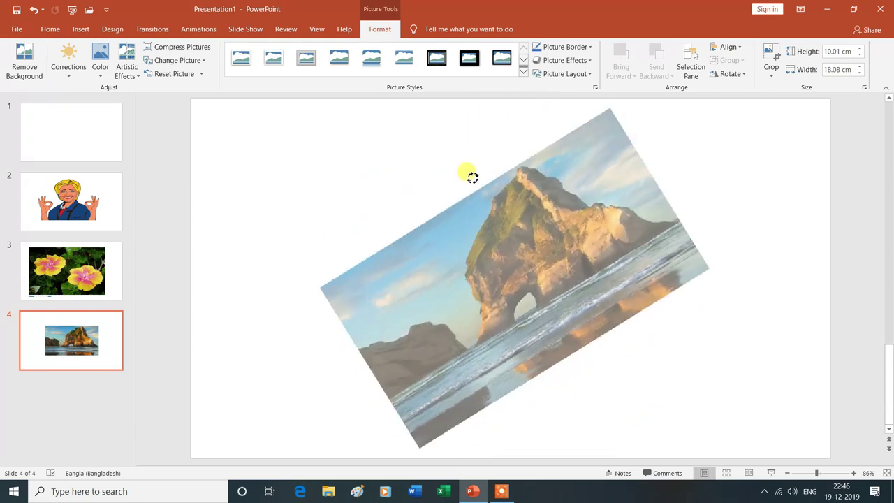
{"action": "left_click_drag", "start_coordinate": [517, 182], "coordinate": [515, 180]}
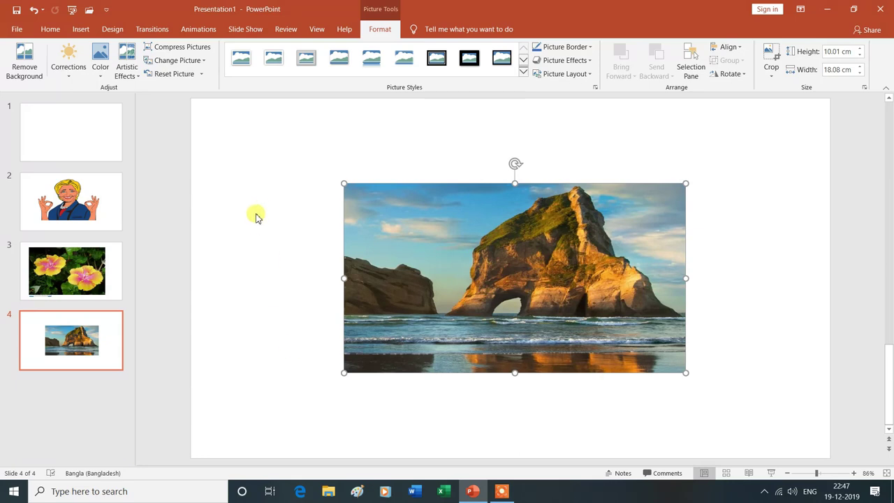
{"action": "left_click", "coordinate": [81, 32]}
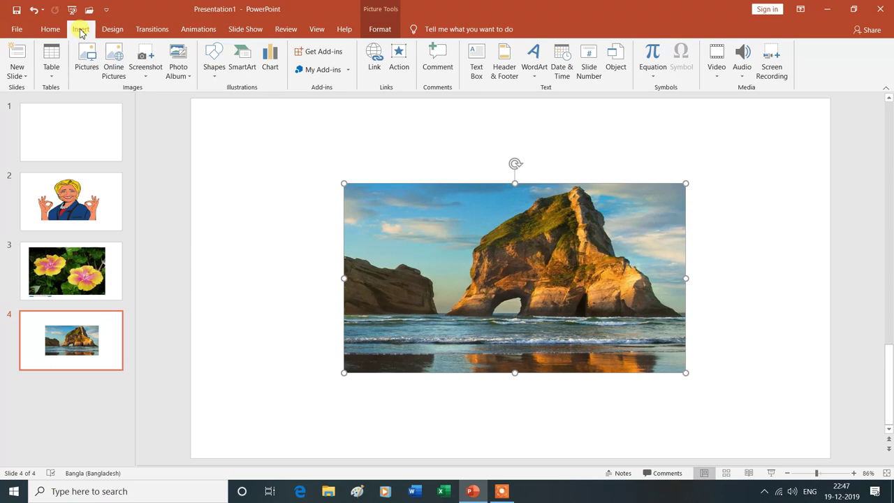
Step: Add another Blank-layout slide after the rock-arch slide
{"action": "left_click", "coordinate": [26, 81]}
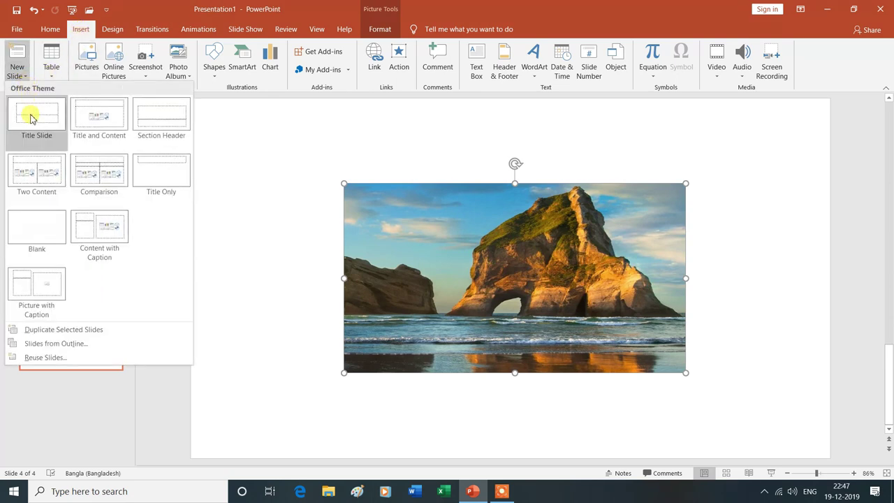
{"action": "left_click", "coordinate": [43, 235]}
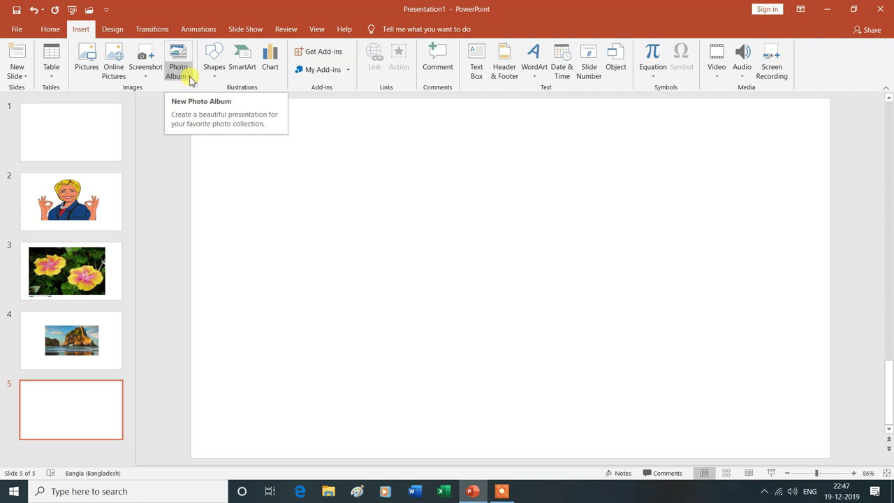
Step: Start a new photo album and browse the Download images folder for pictures
{"action": "left_click", "coordinate": [190, 78]}
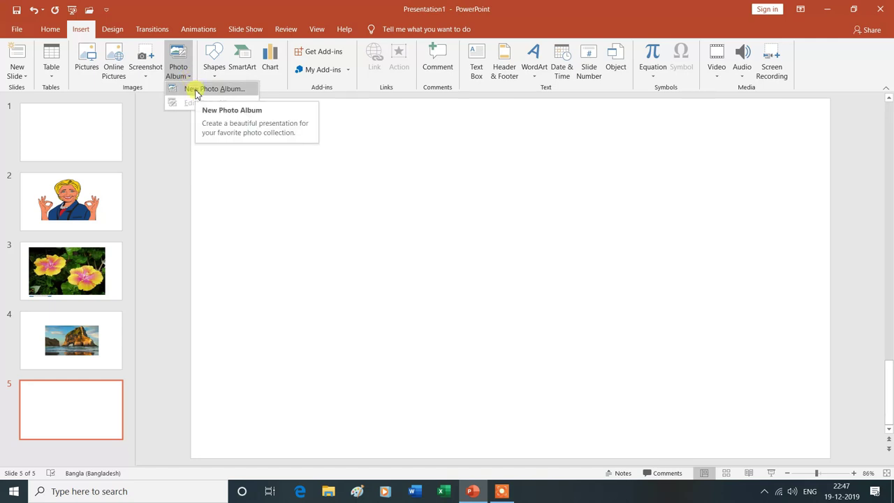
{"action": "left_click", "coordinate": [196, 91]}
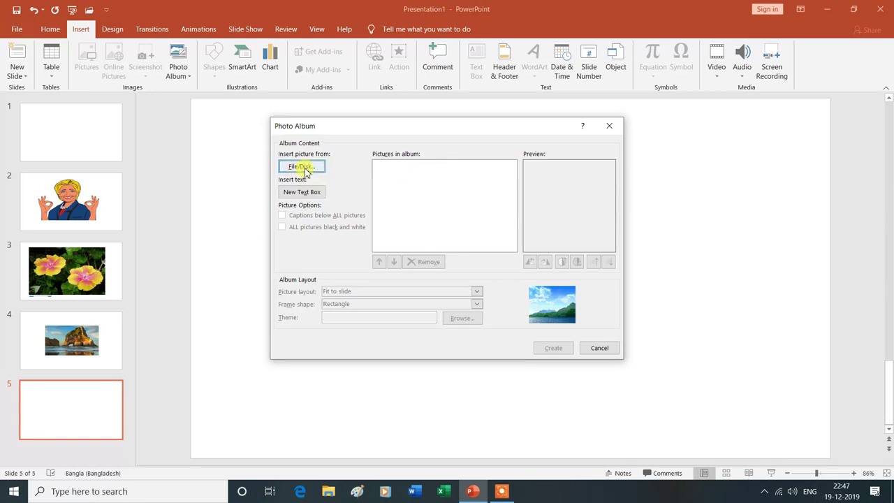
{"action": "left_click", "coordinate": [303, 170]}
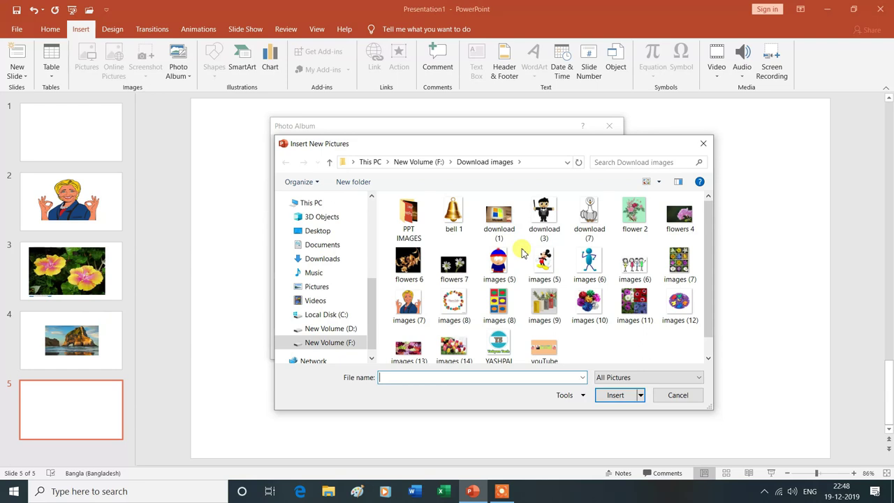
Step: Insert flower 2, flowers 4, flowers 6, flowers 7, images (13) and images (14) into the album
{"action": "left_click", "coordinate": [639, 218]}
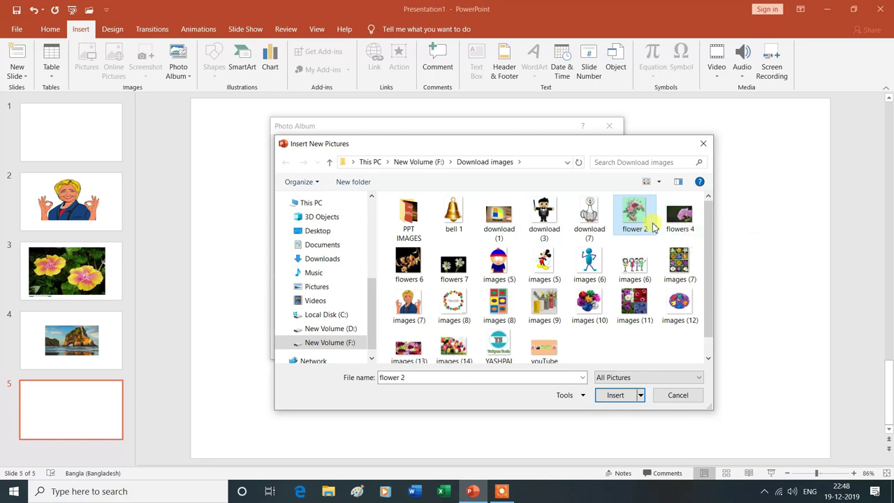
{"action": "left_click", "coordinate": [683, 228], "text": "ctrl"}
{"action": "left_click", "coordinate": [415, 265], "text": "ctrl"}
{"action": "left_click", "coordinate": [455, 267], "text": "ctrl"}
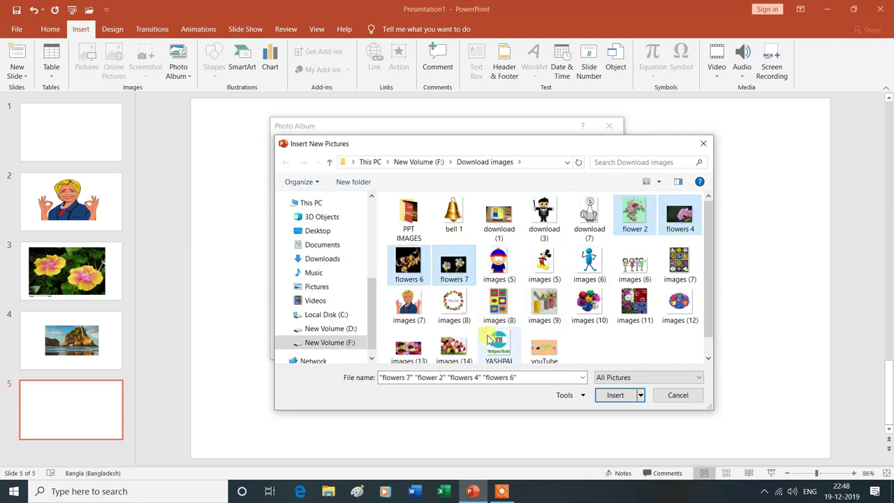
{"action": "left_click", "coordinate": [468, 350], "text": "ctrl"}
{"action": "left_click", "coordinate": [409, 329], "text": "ctrl"}
{"action": "left_click", "coordinate": [409, 332], "text": "ctrl"}
{"action": "left_click", "coordinate": [410, 332], "text": "ctrl"}
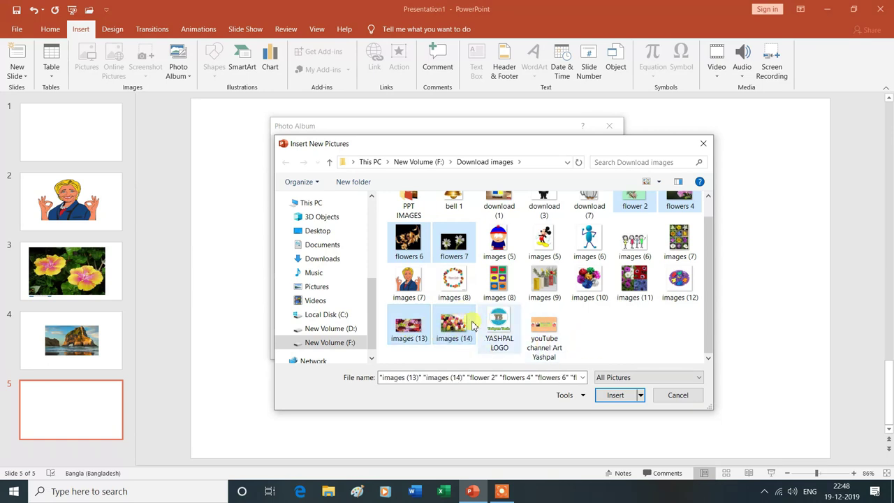
{"action": "left_click", "coordinate": [615, 395]}
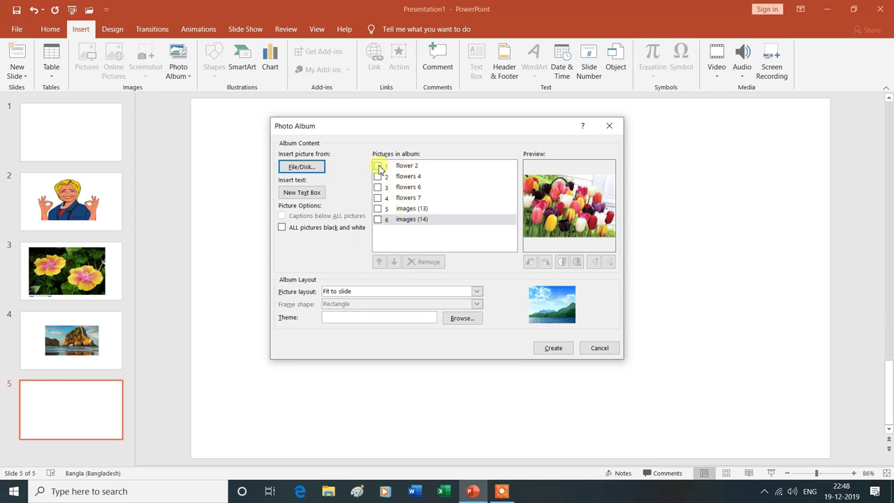
Step: Move flower 2 down the album picture list
{"action": "left_click", "coordinate": [381, 169]}
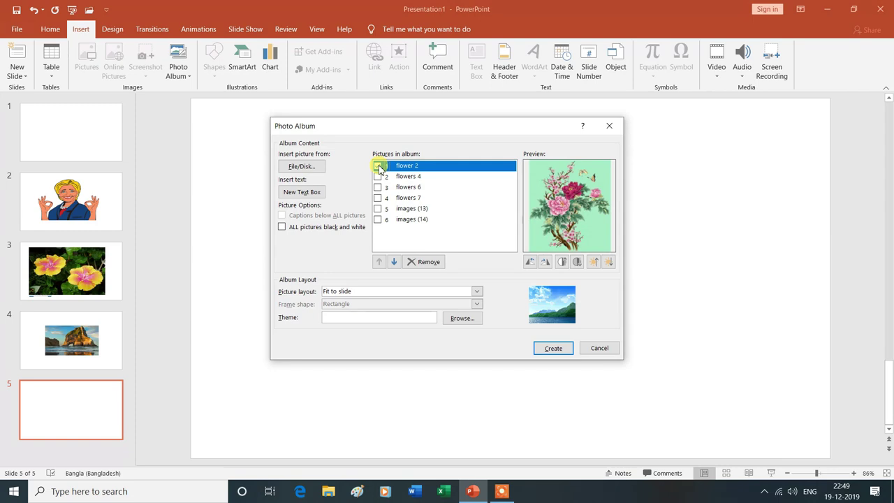
{"action": "left_click", "coordinate": [395, 264]}
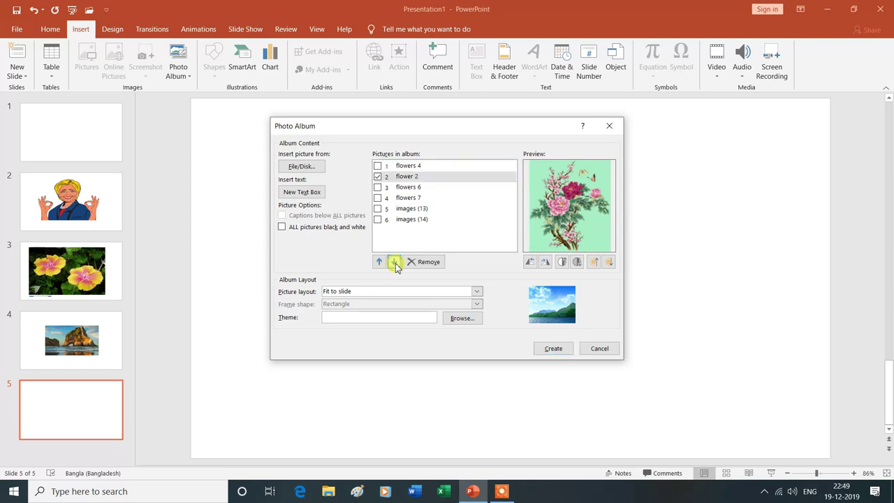
{"action": "left_click", "coordinate": [395, 263]}
{"action": "left_click", "coordinate": [395, 263]}
{"action": "left_click", "coordinate": [395, 264]}
{"action": "left_click", "coordinate": [395, 263]}
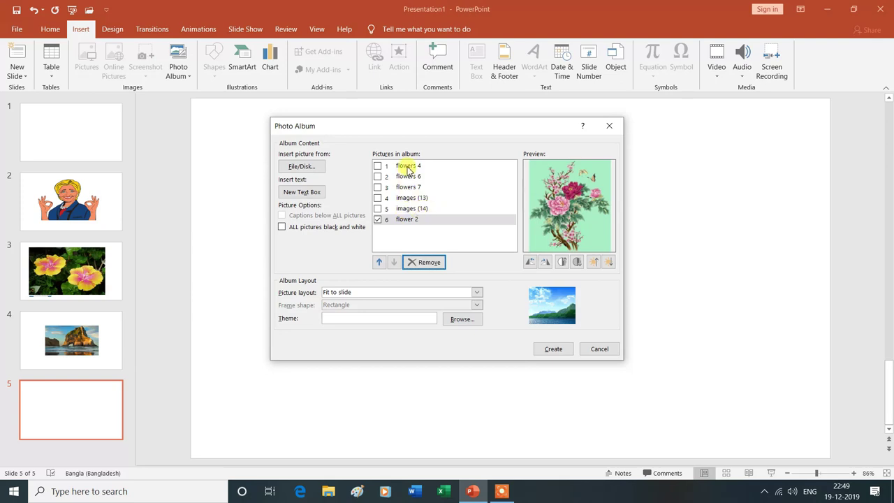
Step: Tick images (14), move it to the top, and make all pictures black and white
{"action": "left_click", "coordinate": [378, 208]}
{"action": "left_click", "coordinate": [378, 209]}
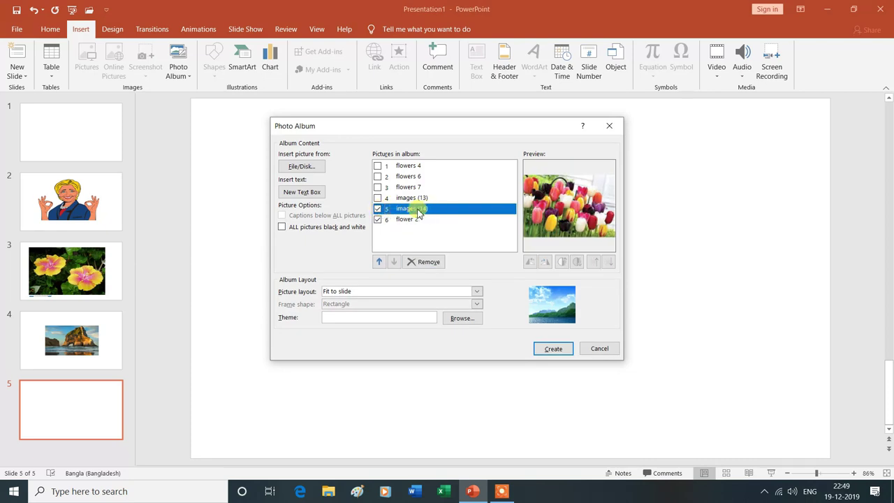
{"action": "left_click", "coordinate": [379, 262]}
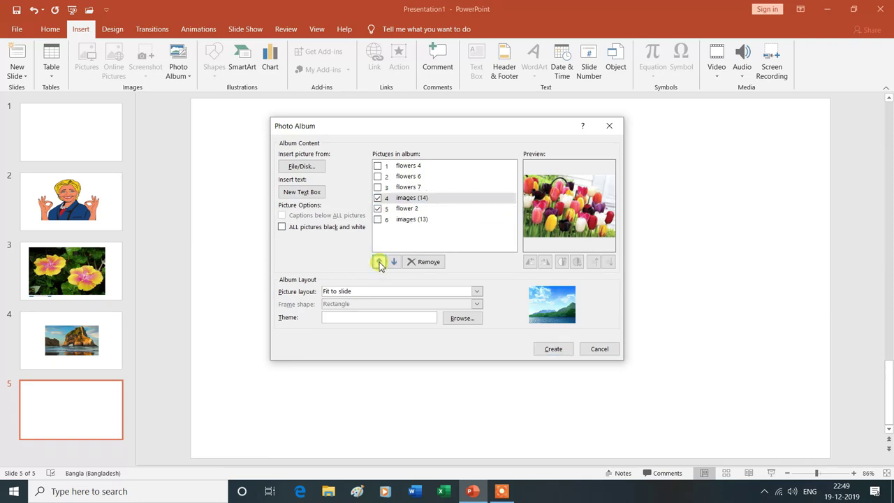
{"action": "left_click", "coordinate": [378, 262]}
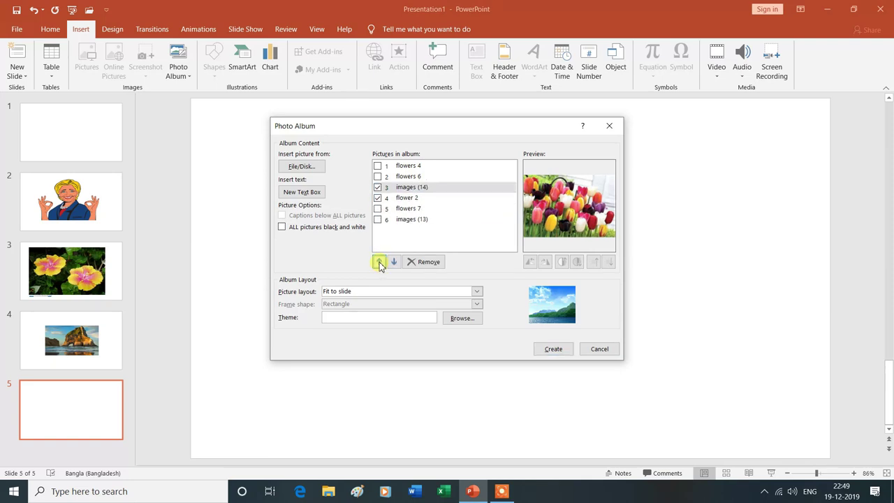
{"action": "left_click", "coordinate": [378, 262]}
{"action": "left_click", "coordinate": [378, 262]}
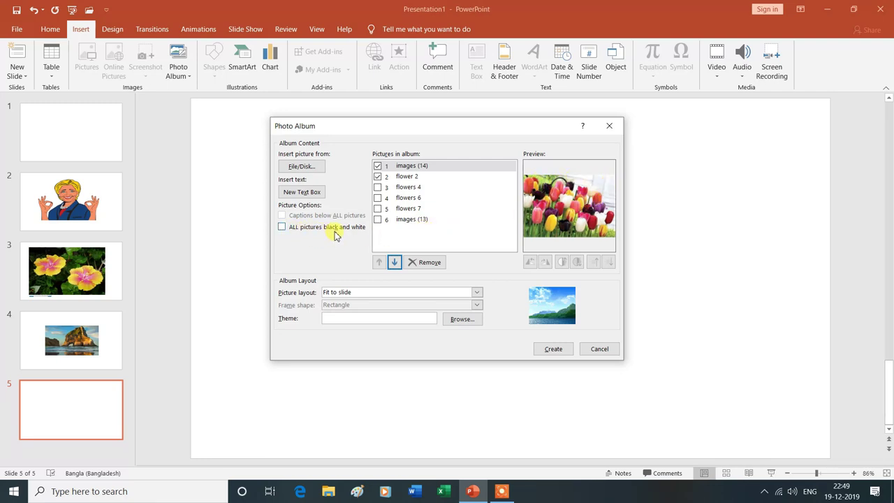
{"action": "left_click", "coordinate": [283, 228]}
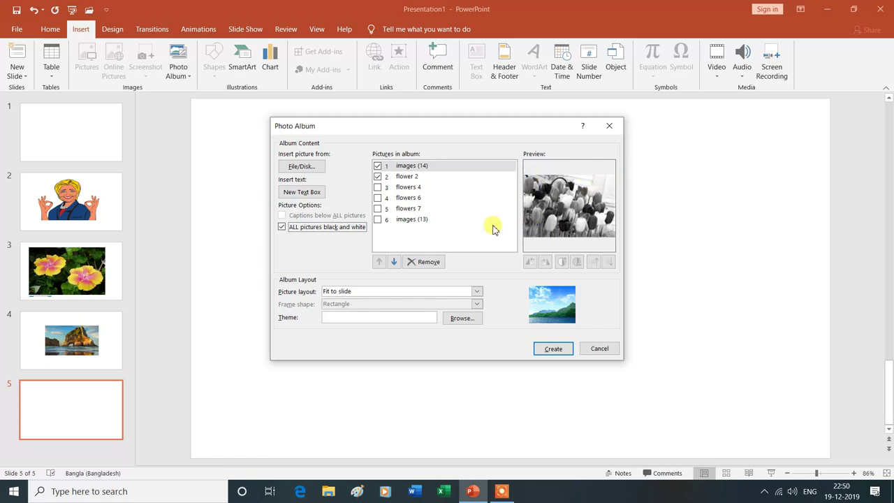
Step: Turn black and white back off and tick images (13) in the album list
{"action": "left_click", "coordinate": [284, 231]}
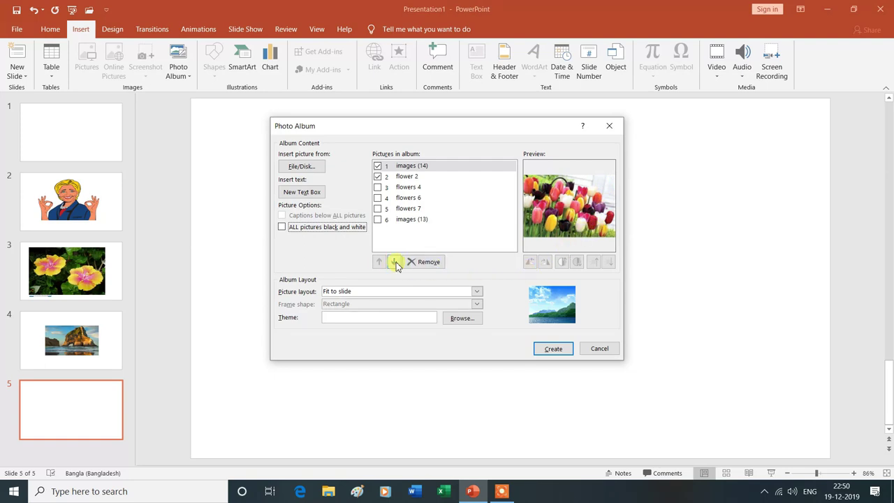
{"action": "left_click", "coordinate": [379, 221]}
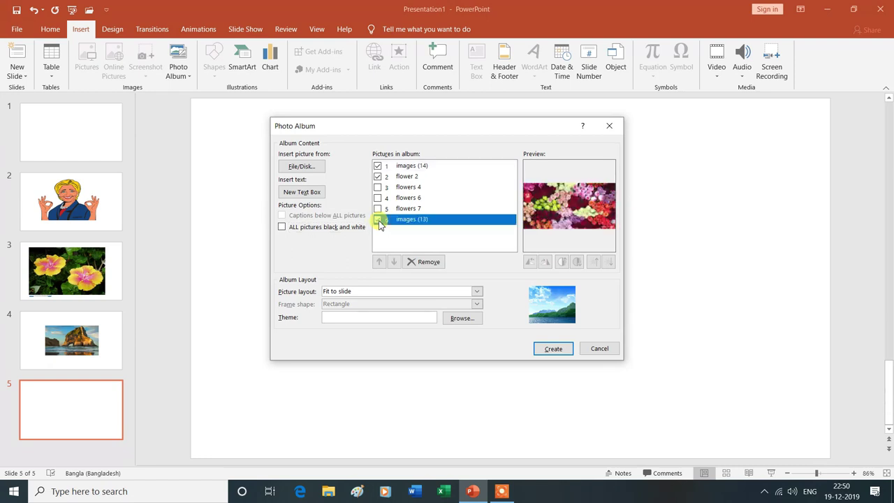
{"action": "left_click", "coordinate": [377, 220]}
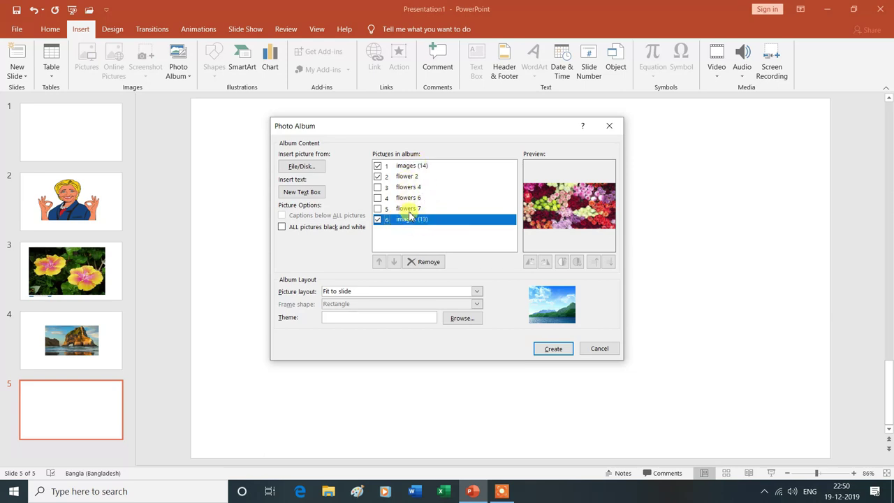
{"action": "left_click", "coordinate": [377, 221]}
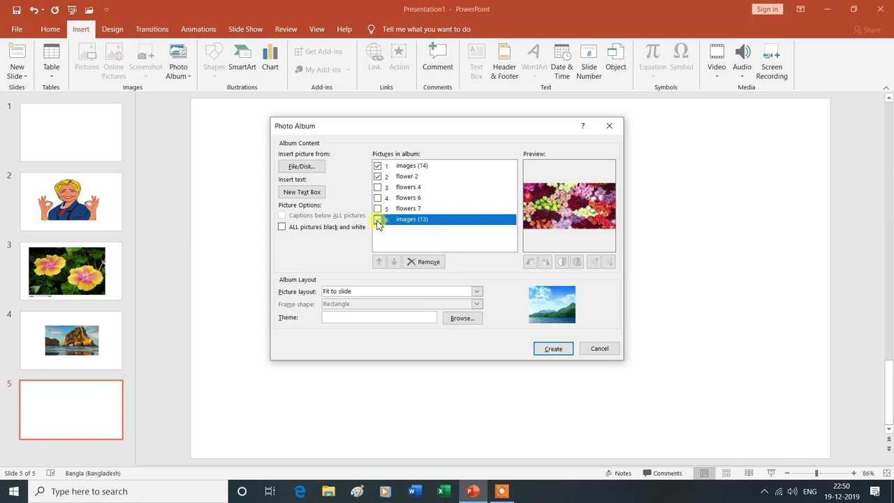
{"action": "left_click", "coordinate": [377, 221]}
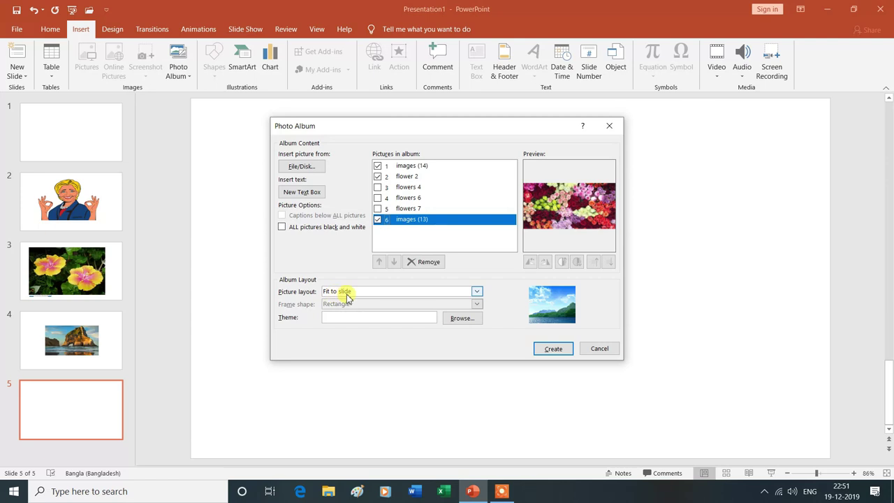
{"action": "left_click", "coordinate": [477, 292]}
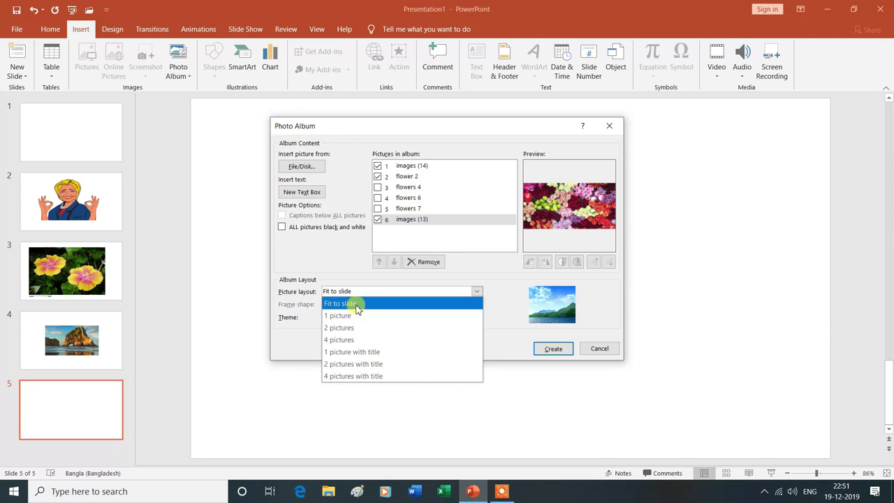
Step: Set the album picture layout to 1 picture per slide
{"action": "left_click", "coordinate": [370, 304]}
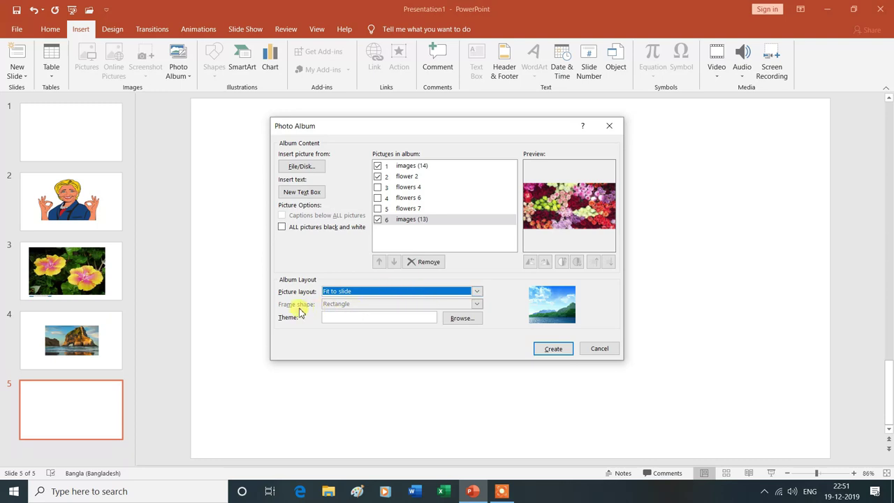
{"action": "left_click", "coordinate": [478, 293]}
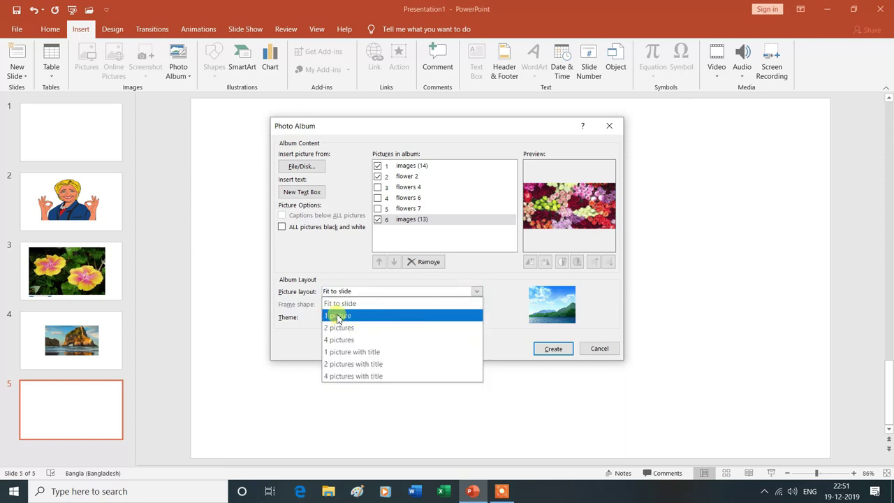
{"action": "left_click", "coordinate": [338, 317]}
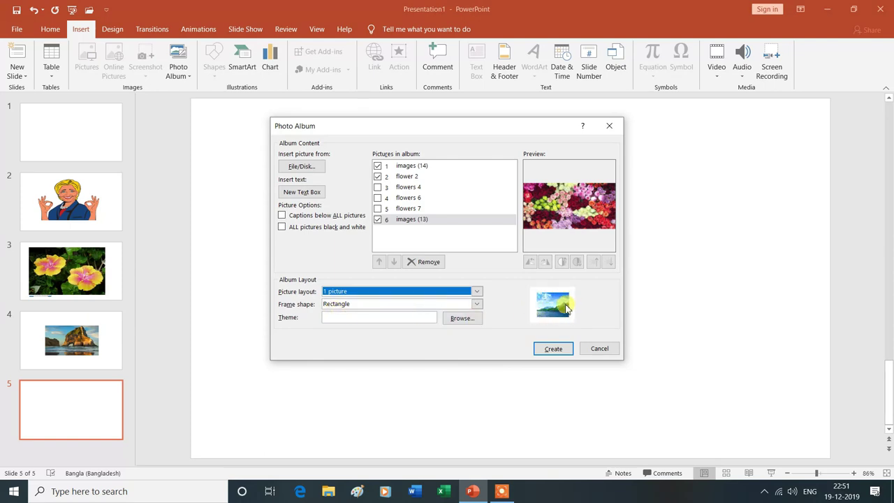
Step: Set the frame shape to Rounded Rectangle after trying Simple Frame, White
{"action": "left_click", "coordinate": [476, 307]}
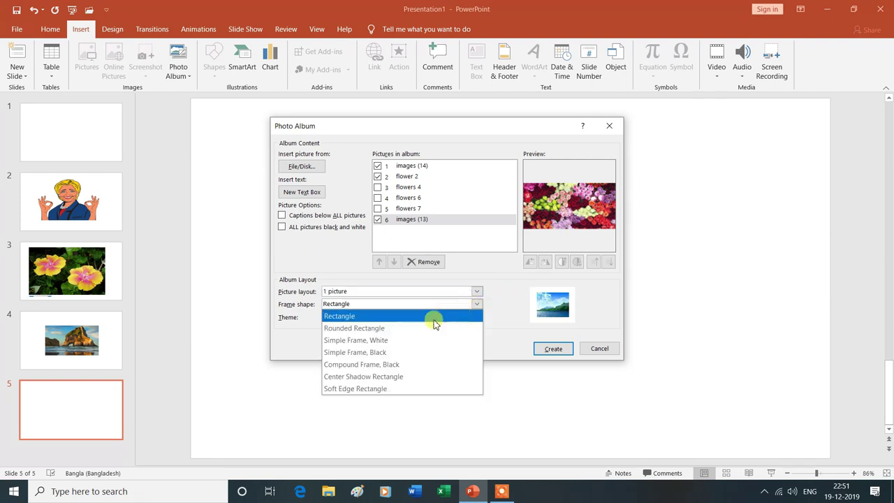
{"action": "left_click", "coordinate": [370, 330]}
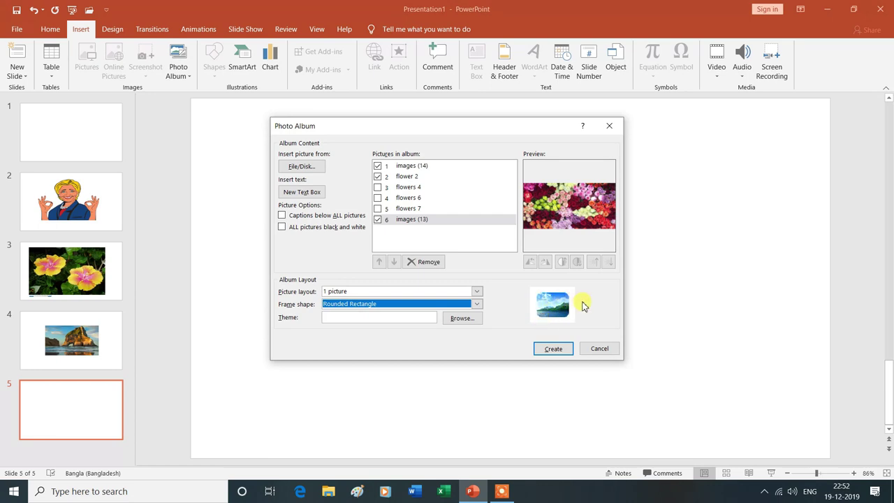
{"action": "left_click", "coordinate": [477, 306]}
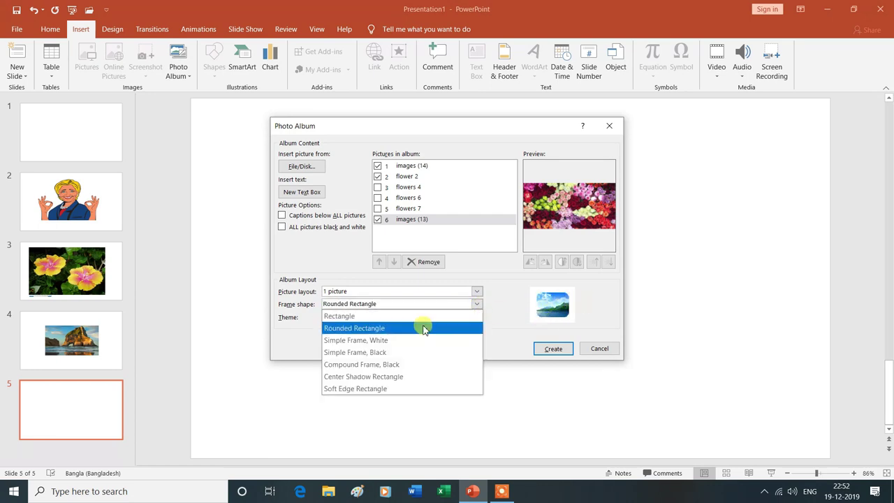
{"action": "left_click", "coordinate": [356, 340]}
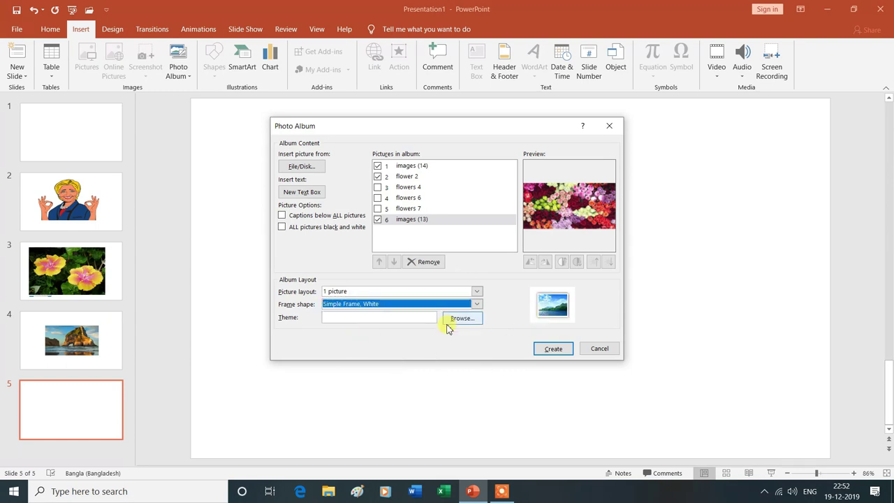
{"action": "left_click", "coordinate": [477, 305]}
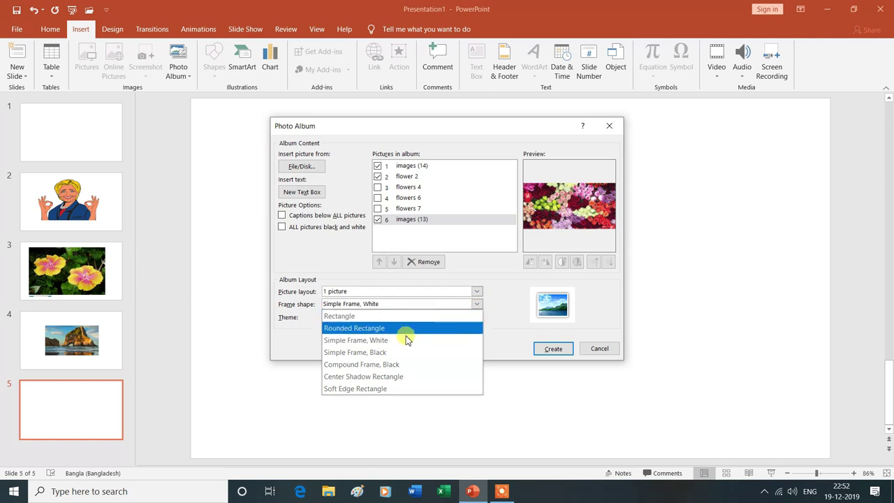
{"action": "left_click", "coordinate": [342, 329]}
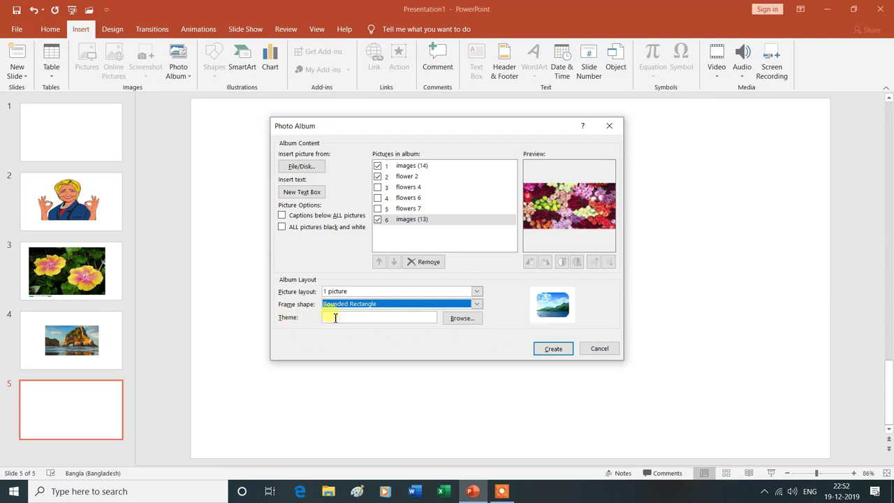
Step: Browse for and select the Ion theme for the album
{"action": "left_click", "coordinate": [467, 319]}
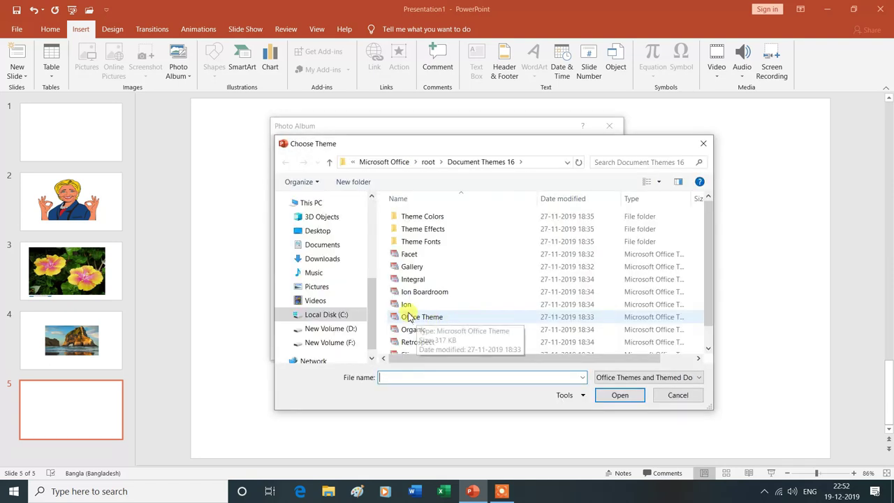
{"action": "left_click", "coordinate": [406, 306]}
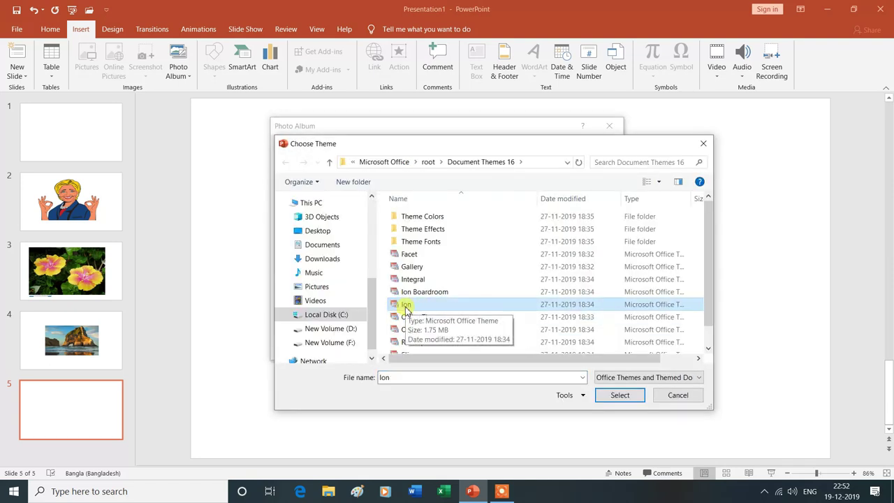
{"action": "left_click", "coordinate": [617, 397]}
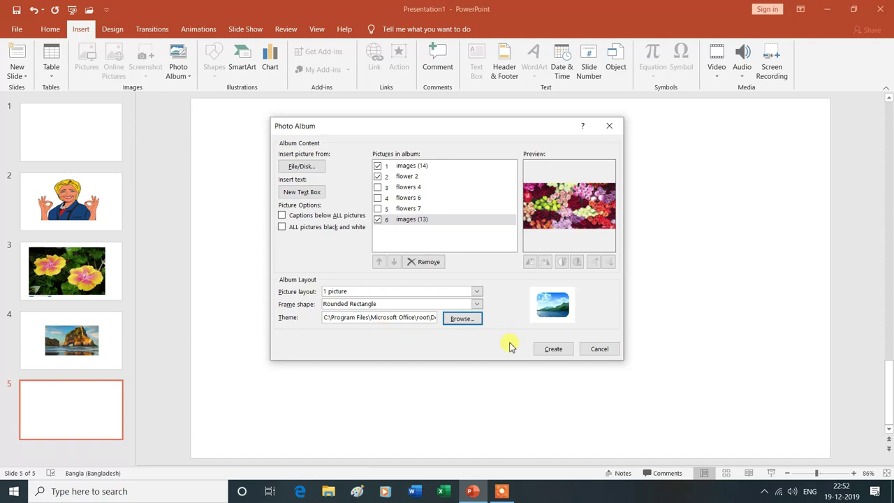
Step: Create the Ion-themed photo album and play it as a slide show from the start
{"action": "left_click", "coordinate": [555, 351]}
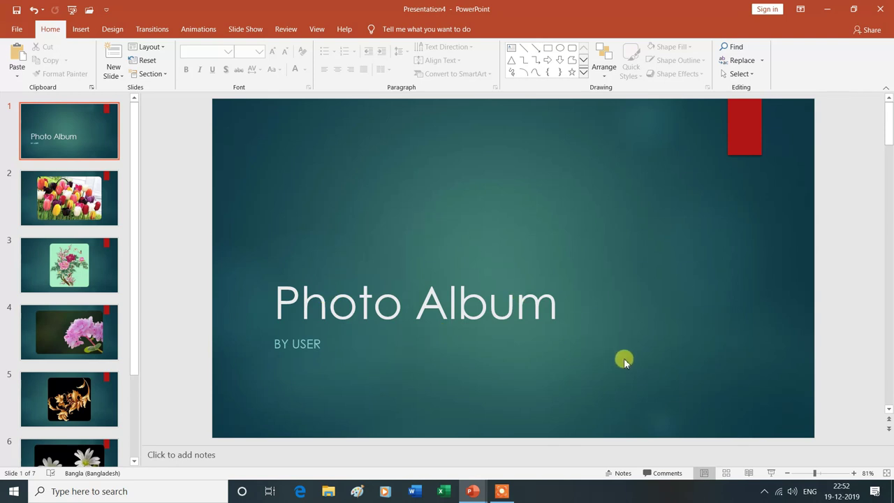
{"action": "left_click", "coordinate": [773, 474]}
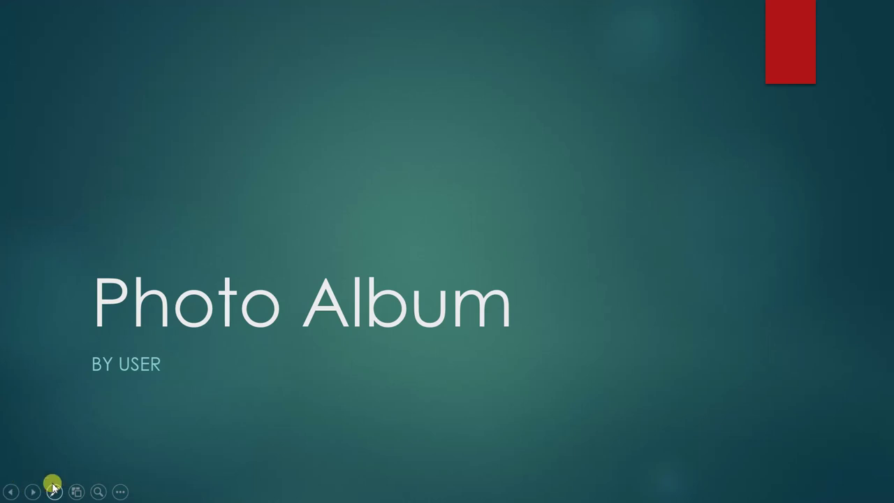
Step: Advance through the tulip, peony, hydrangea, ornament, white flowers and roses slides, then exit the show
{"action": "left_click", "coordinate": [153, 435]}
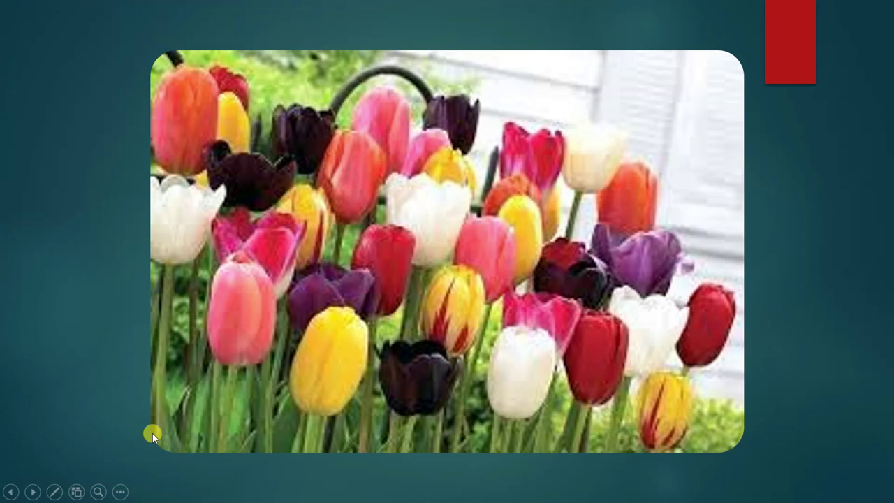
{"action": "left_click", "coordinate": [826, 376]}
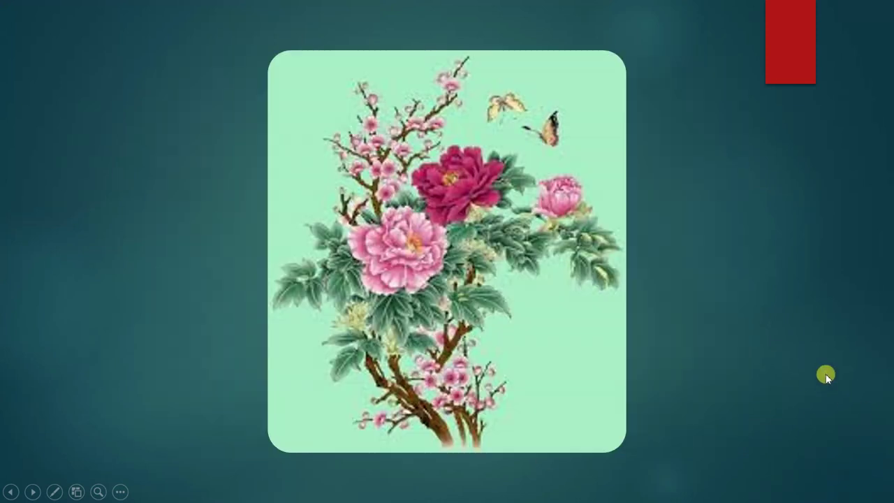
{"action": "left_click", "coordinate": [826, 375]}
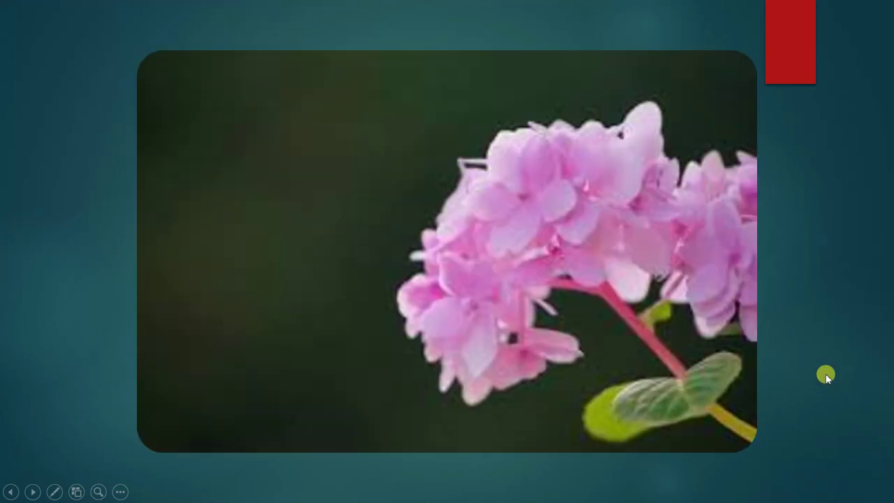
{"action": "left_click", "coordinate": [825, 375]}
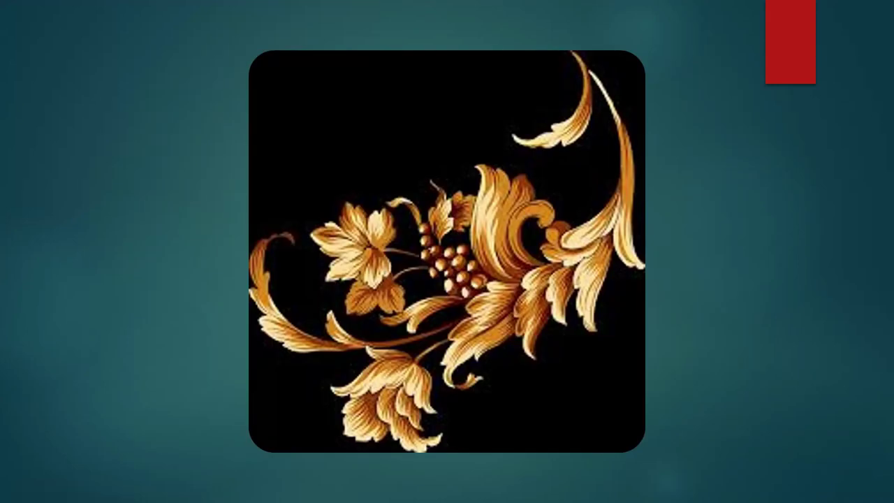
{"action": "left_click", "coordinate": [825, 374]}
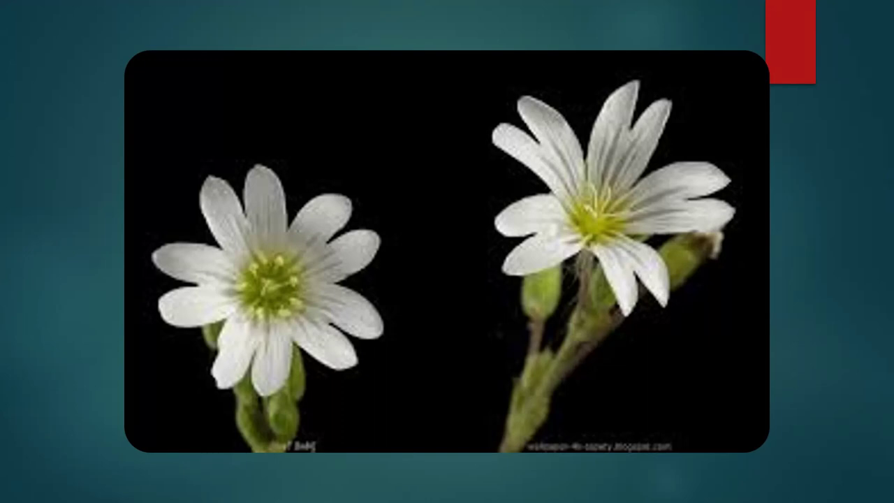
{"action": "key", "text": "Right"}
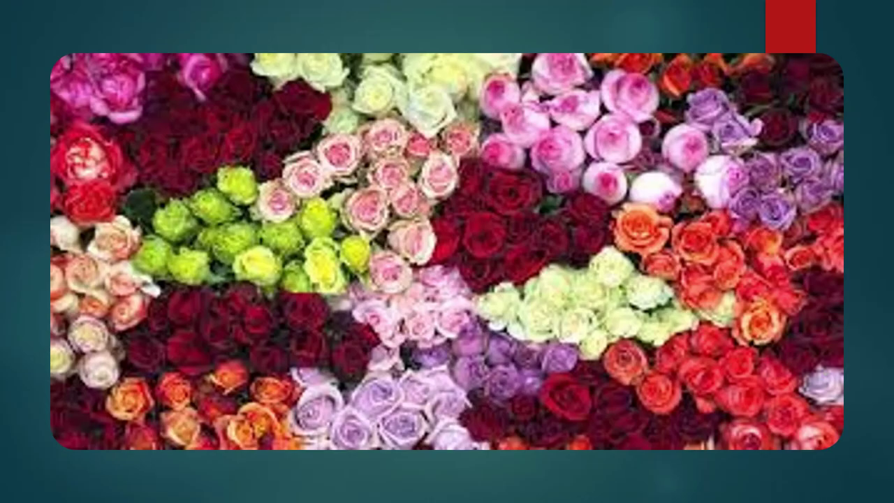
{"action": "left_click", "coordinate": [826, 374]}
{"action": "left_click", "coordinate": [778, 391]}
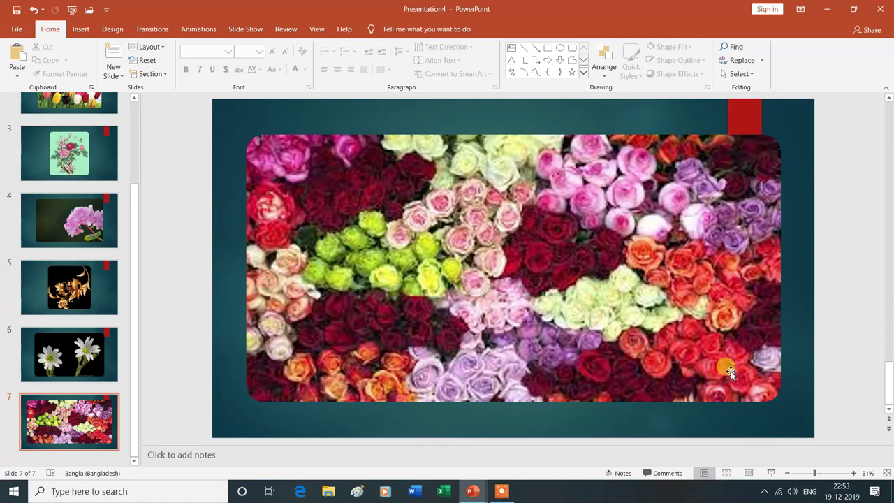
Step: Open Edit Photo Album from the Insert tab's Photo Album menu
{"action": "left_click", "coordinate": [80, 30]}
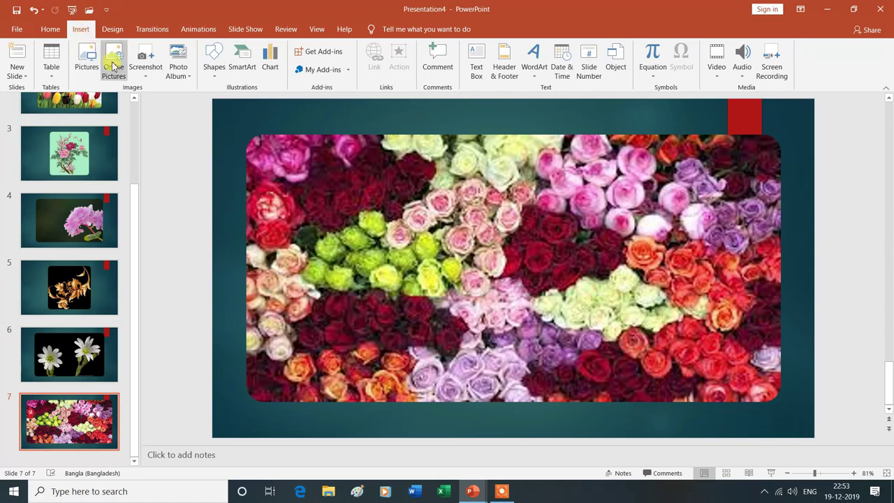
{"action": "left_click", "coordinate": [188, 80]}
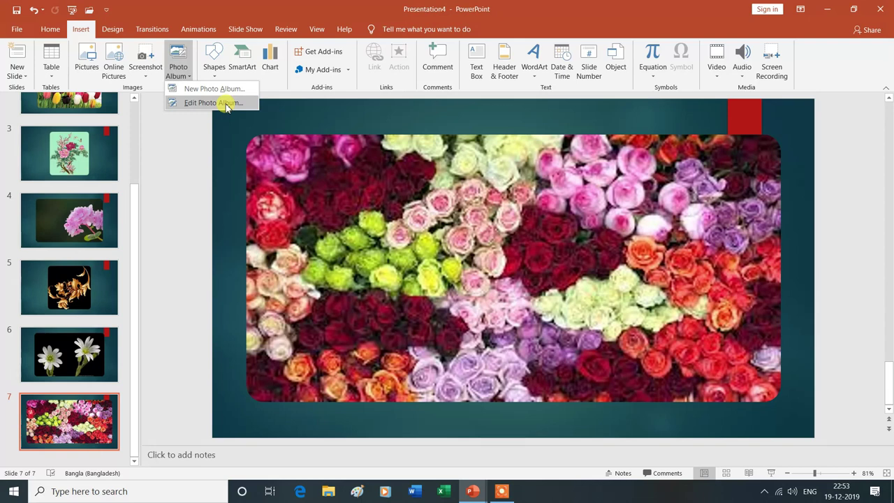
{"action": "left_click", "coordinate": [225, 105]}
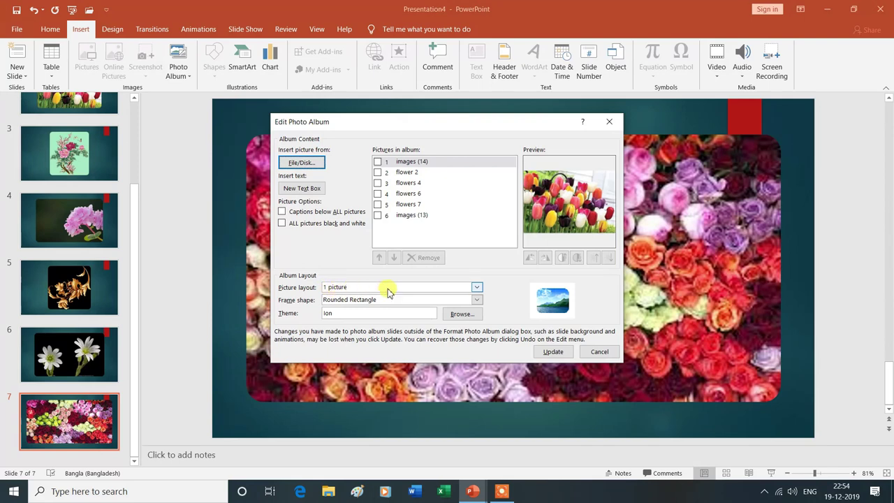
Step: Set the picture layout to '2 pictures with title' after trying 2 and 4 pictures
{"action": "left_click", "coordinate": [477, 288]}
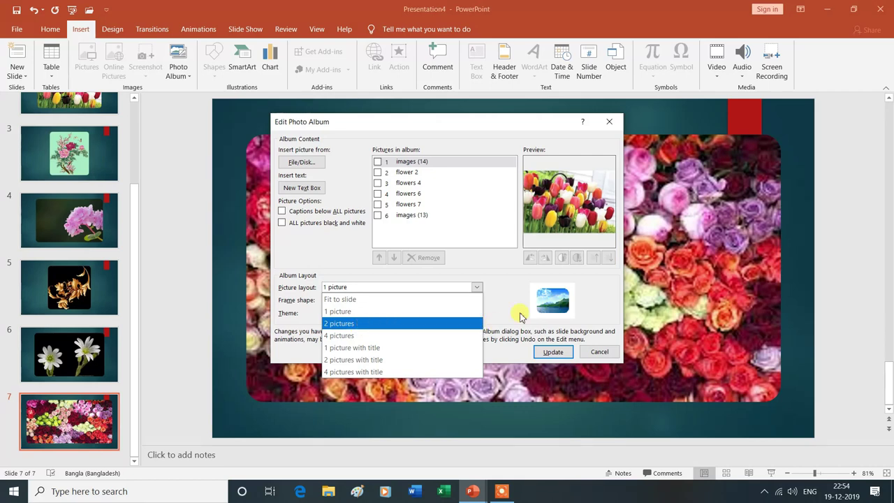
{"action": "left_click", "coordinate": [405, 323]}
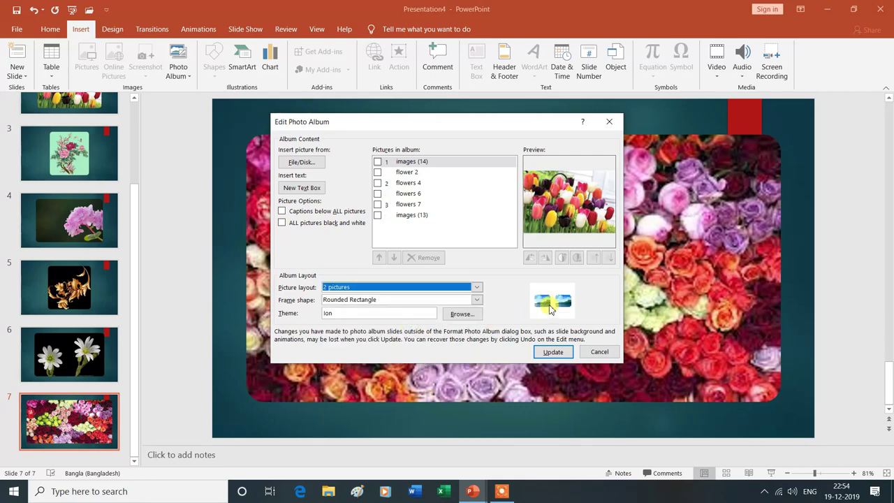
{"action": "left_click", "coordinate": [477, 287]}
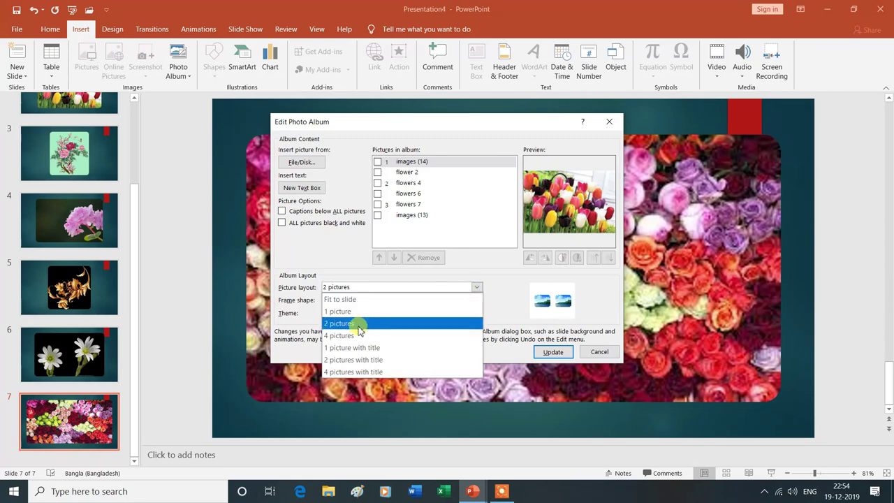
{"action": "left_click", "coordinate": [349, 335]}
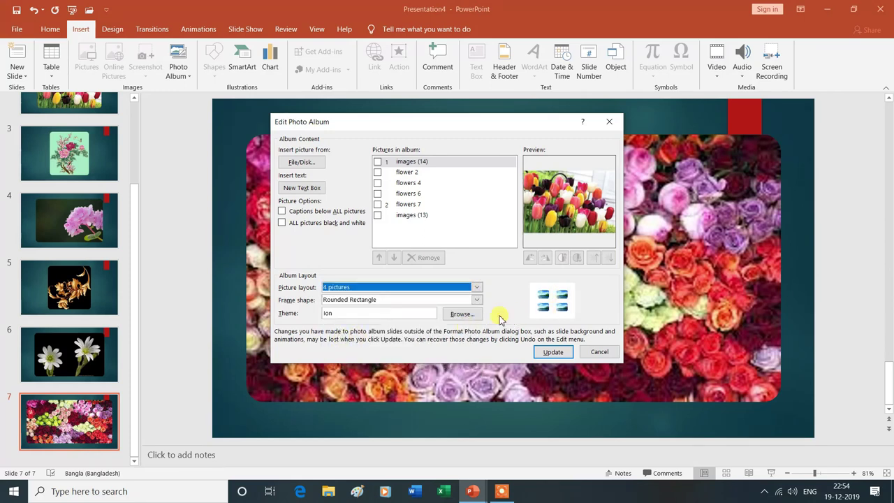
{"action": "left_click", "coordinate": [477, 287]}
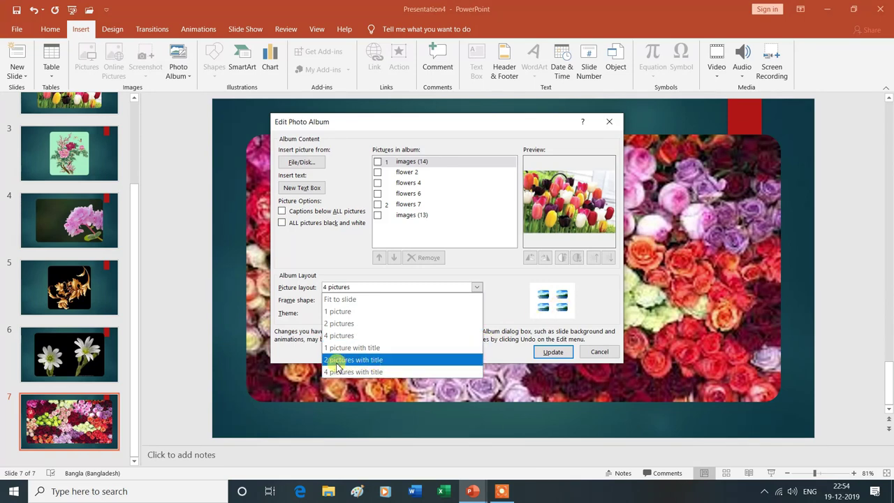
{"action": "left_click", "coordinate": [378, 360]}
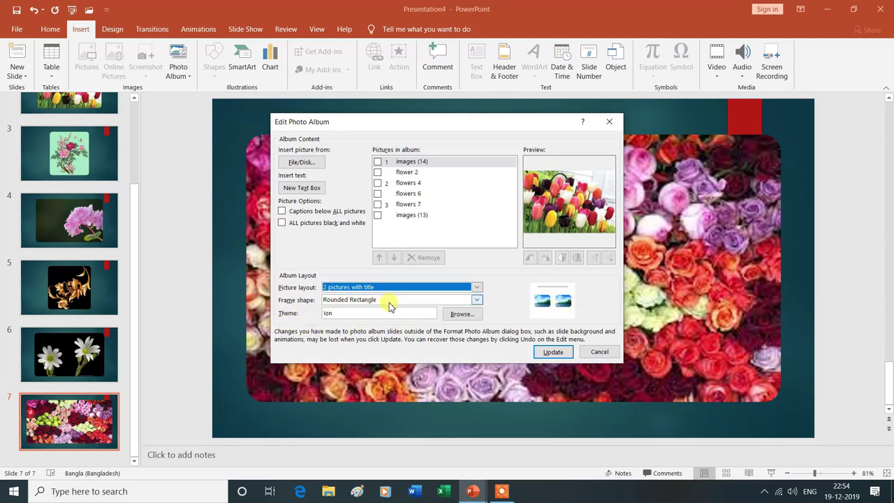
Step: Set the frame shape to Simple Frame, White
{"action": "left_click", "coordinate": [477, 300]}
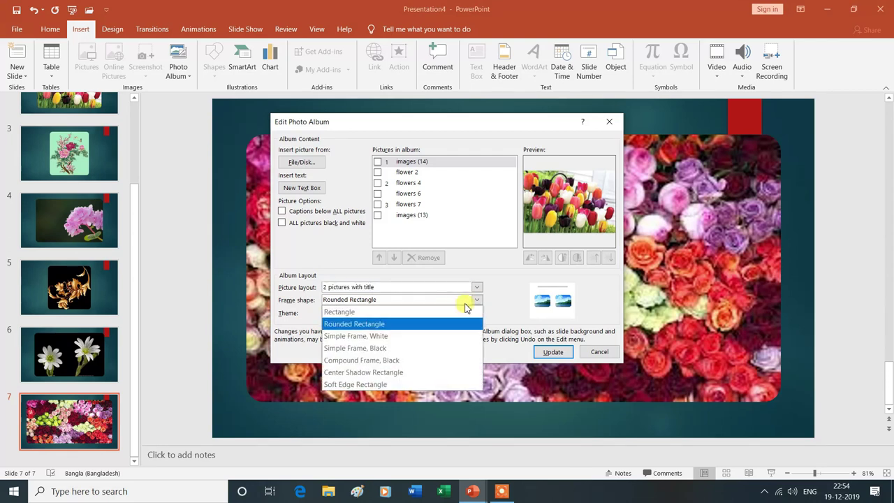
{"action": "left_click", "coordinate": [357, 336]}
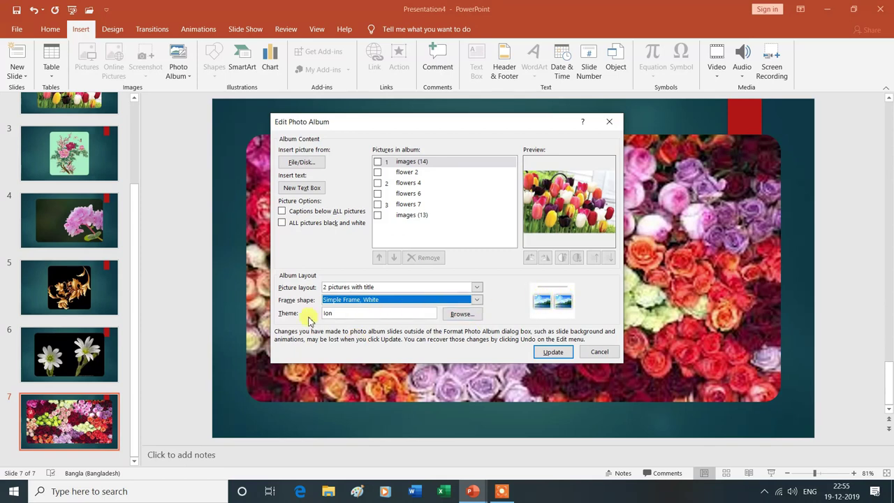
{"action": "left_click", "coordinate": [460, 315]}
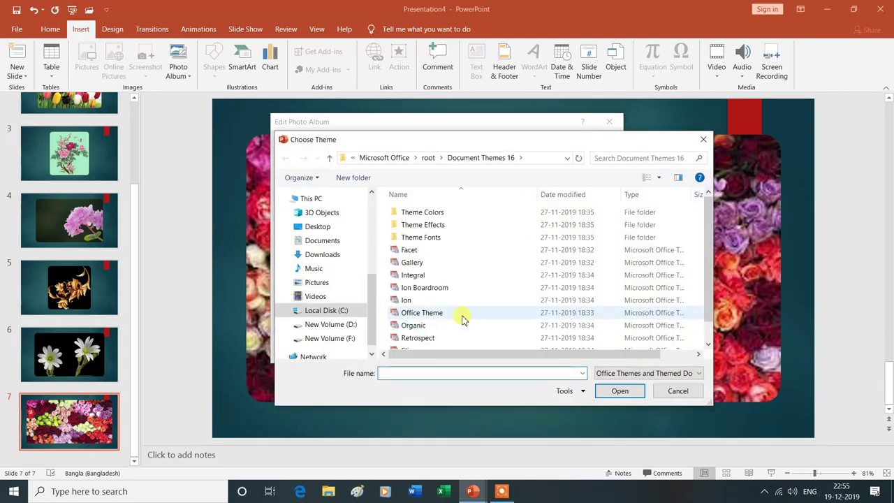
Step: Apply the Slice theme to the photo album and update it into four slides
{"action": "scroll", "coordinate": [461, 318], "scroll_direction": "down", "scroll_amount": 1}
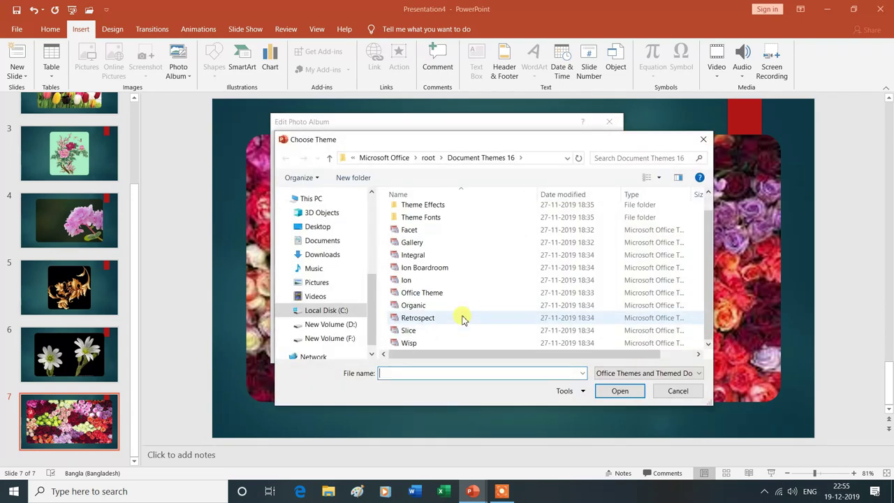
{"action": "left_click", "coordinate": [411, 331]}
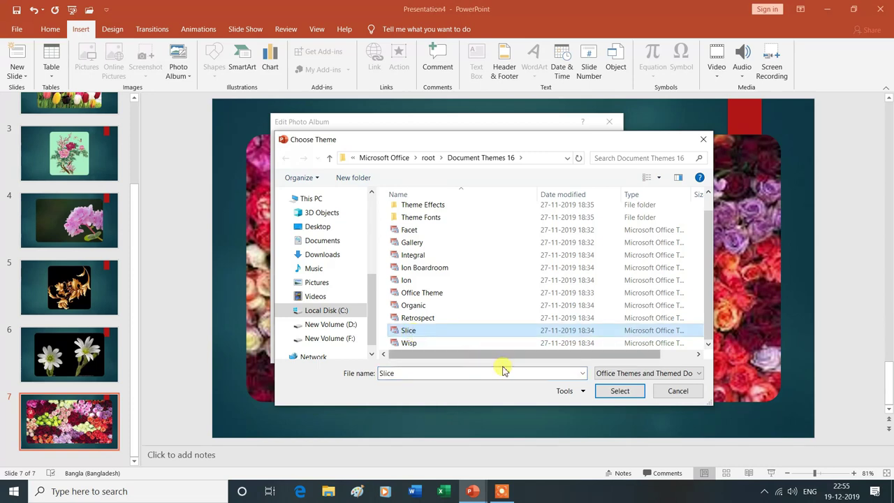
{"action": "left_click", "coordinate": [620, 391]}
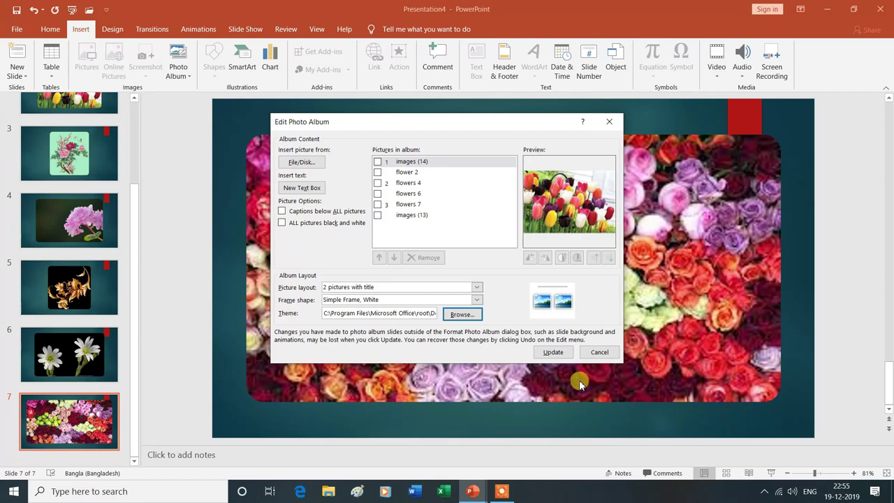
{"action": "left_click", "coordinate": [553, 354]}
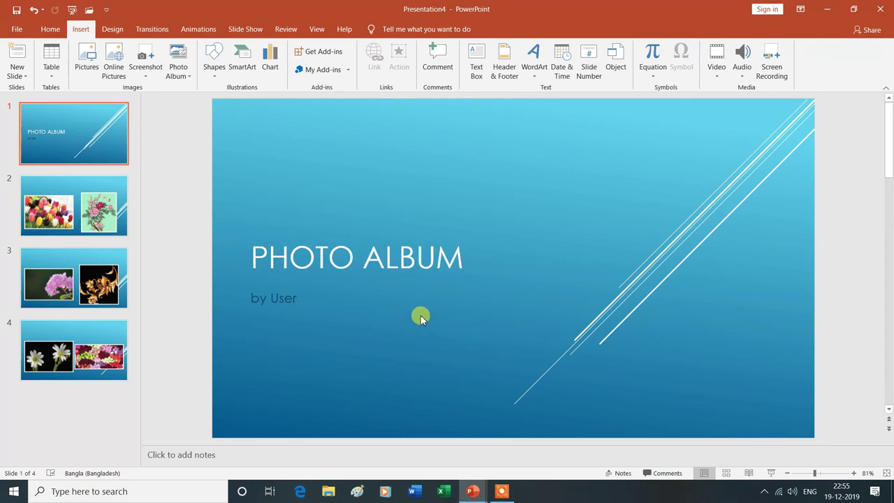
Step: Start the slide show and advance through the tulips/peony, hydrangea/gold ornament and white flowers/roses slides
{"action": "left_click", "coordinate": [771, 475]}
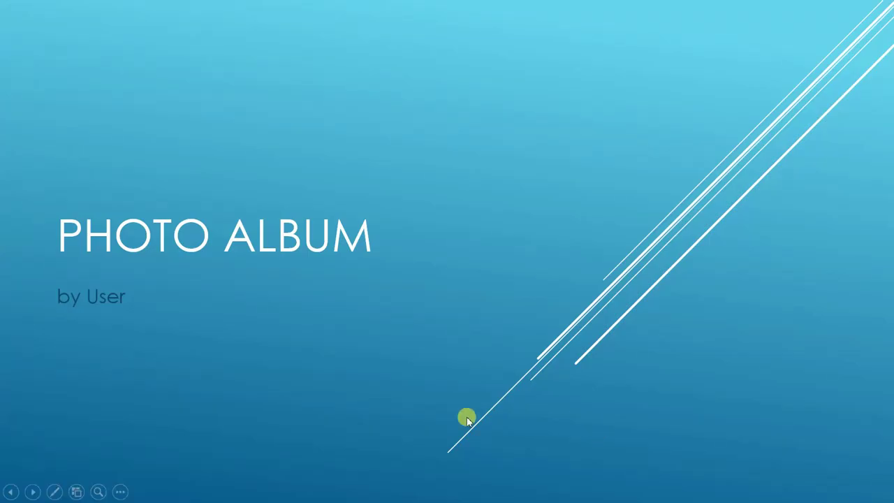
{"action": "left_click", "coordinate": [33, 492]}
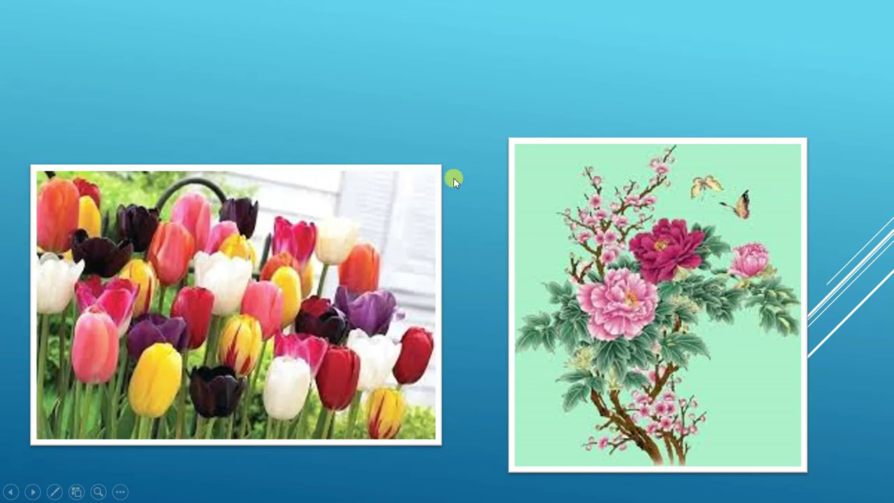
{"action": "left_click", "coordinate": [30, 492]}
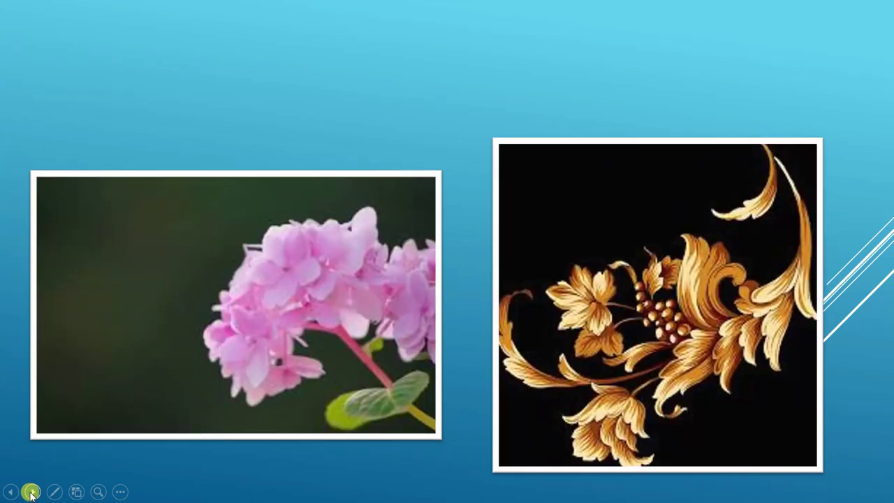
{"action": "left_click", "coordinate": [31, 493]}
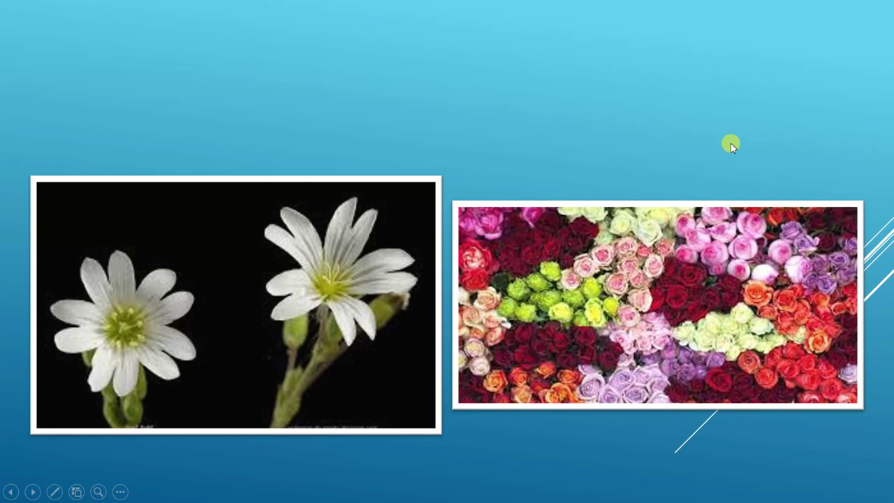
Step: Step back to the Photo Album title slide, then forward again through all three picture slides
{"action": "left_click", "coordinate": [11, 493]}
{"action": "left_click", "coordinate": [13, 494]}
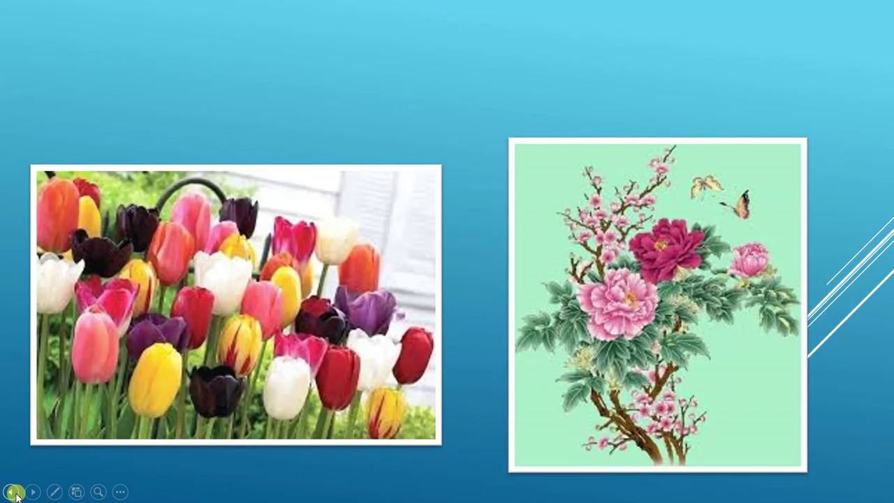
{"action": "left_click", "coordinate": [12, 493]}
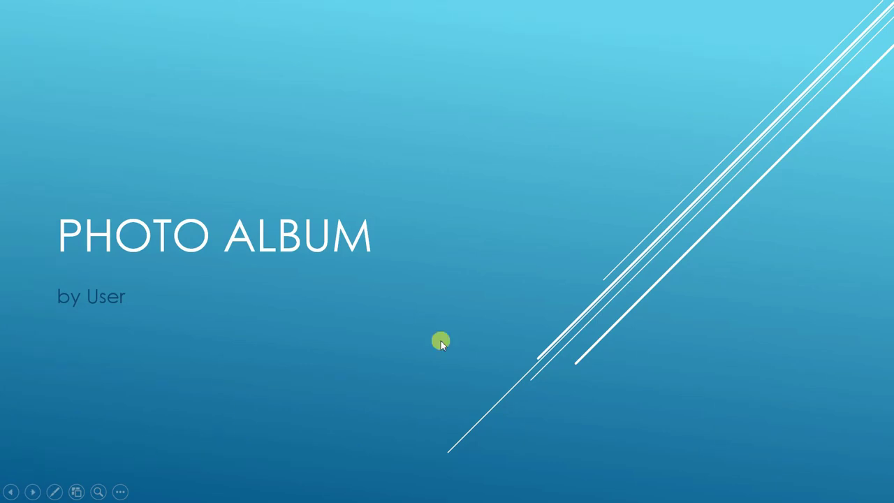
{"action": "left_click", "coordinate": [454, 332]}
{"action": "left_click", "coordinate": [491, 315]}
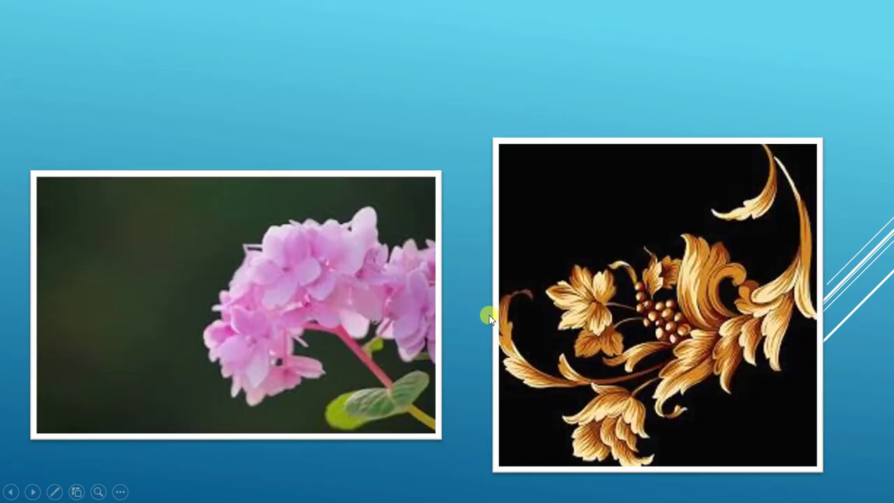
{"action": "left_click", "coordinate": [485, 229]}
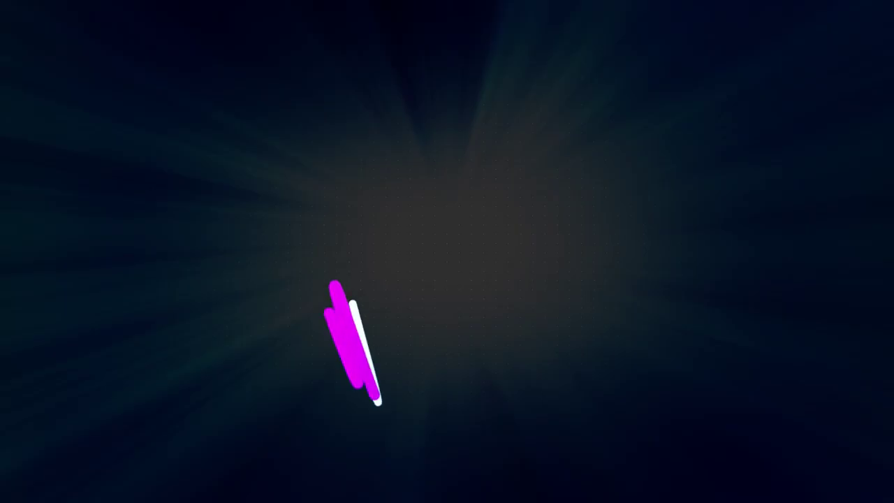